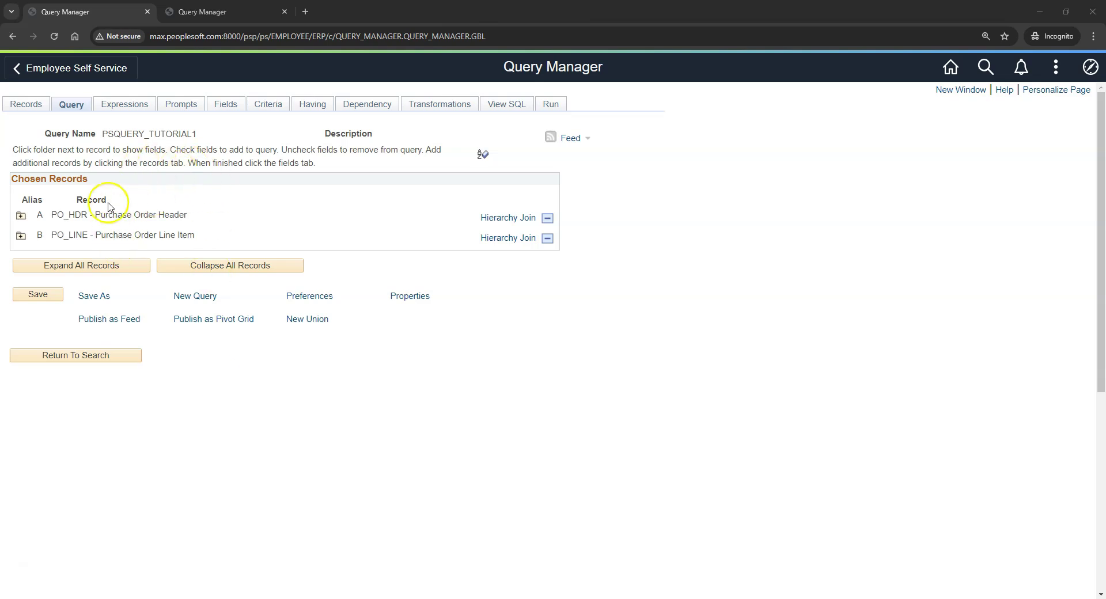
# Step: Review which fields are selected in the PO_HDR and PO_LINE records of PSQUERY_TUTORIAL1
pyautogui.click(21, 215)
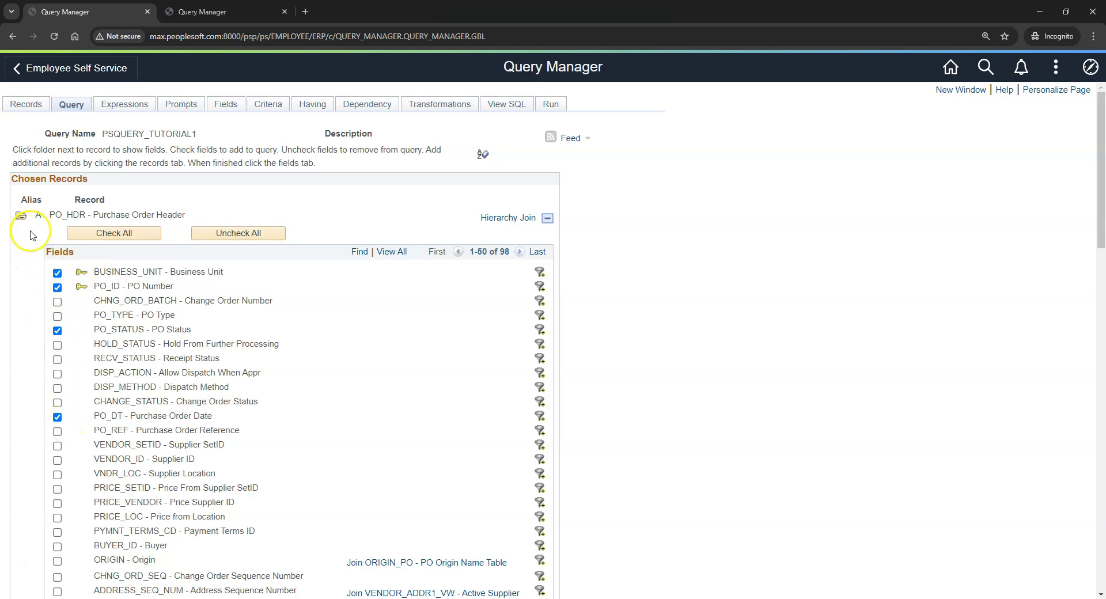
pyautogui.click(21, 215)
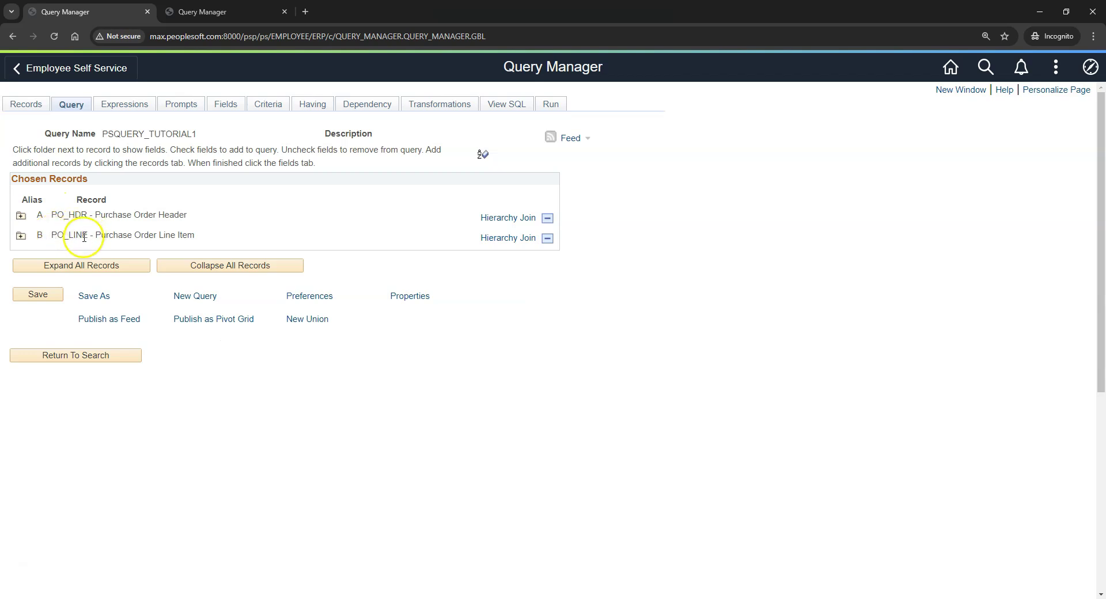
pyautogui.click(22, 236)
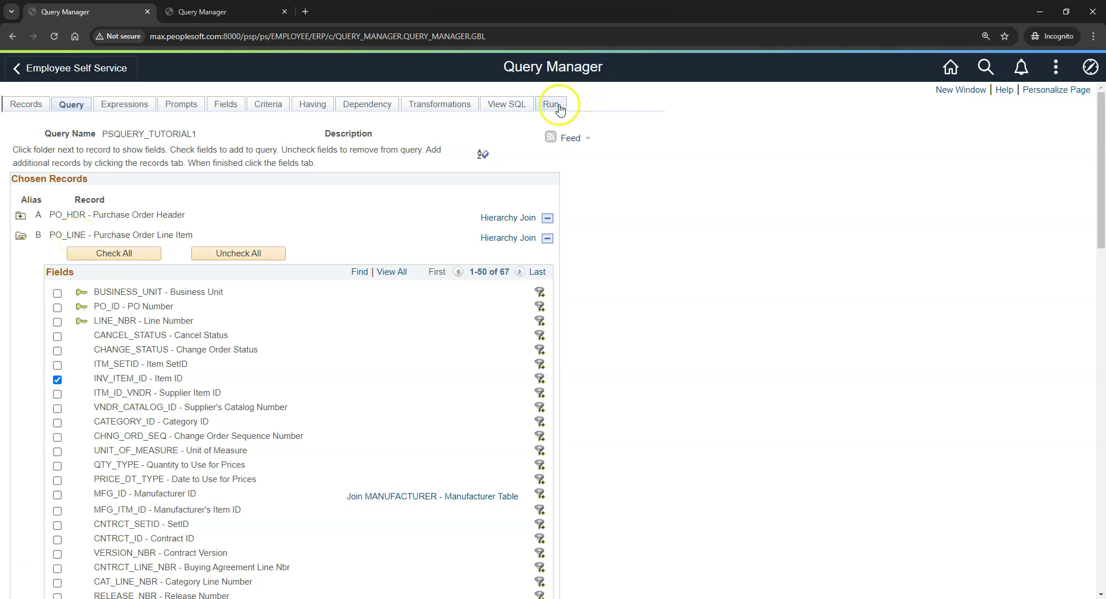
# Step: Run PSQUERY_TUTORIAL1 and examine the repeated PO numbers and their items in rows 3 to 6
pyautogui.click(558, 108)
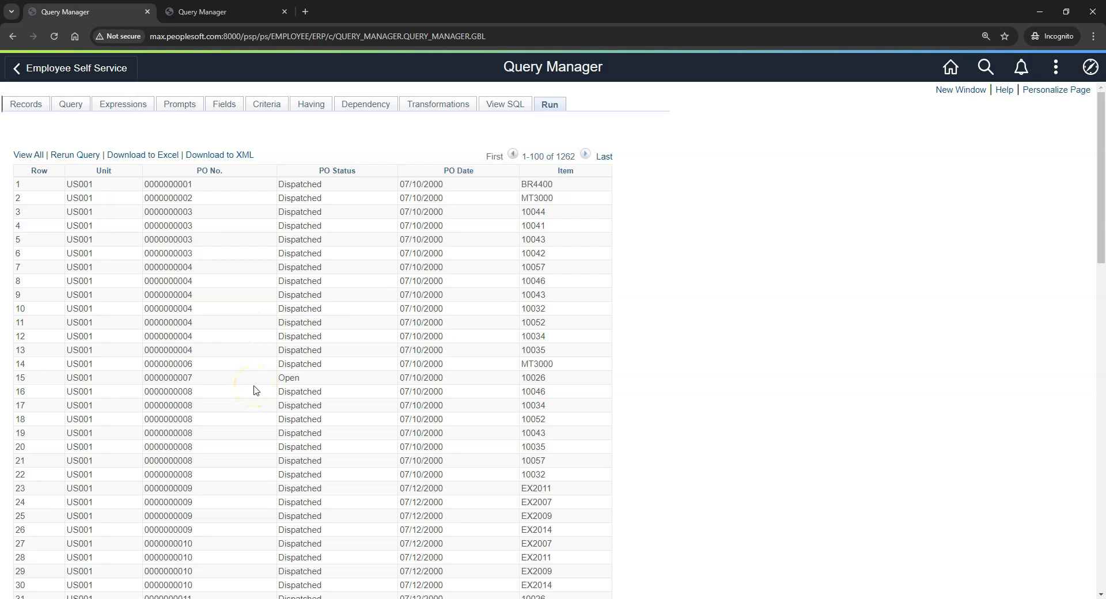
pyautogui.doubleClick(173, 212)
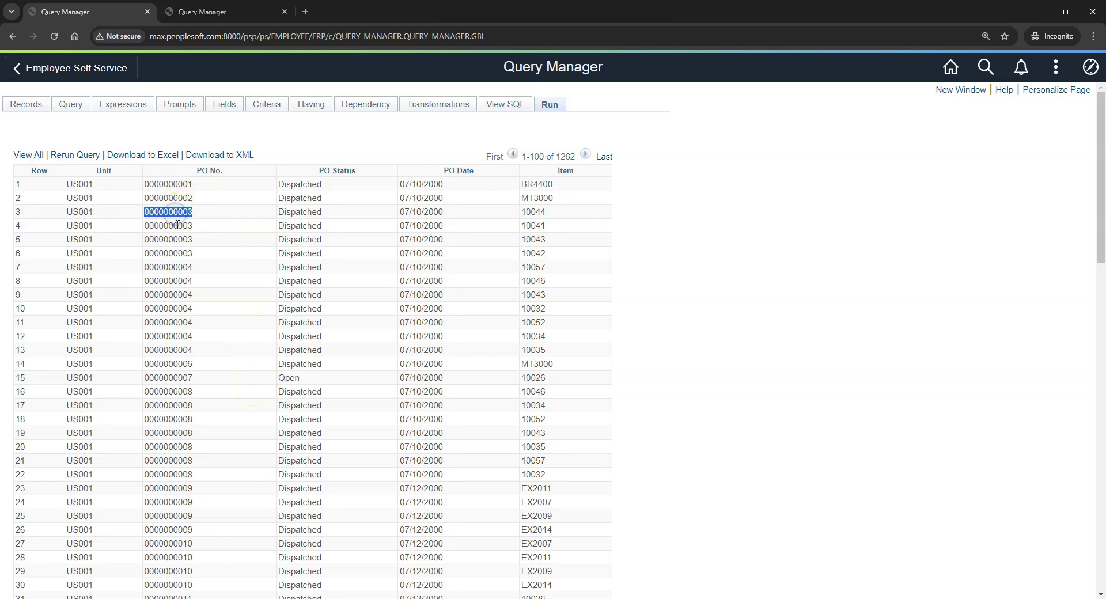
pyautogui.doubleClick(177, 225)
pyautogui.doubleClick(178, 239)
pyautogui.click(180, 240)
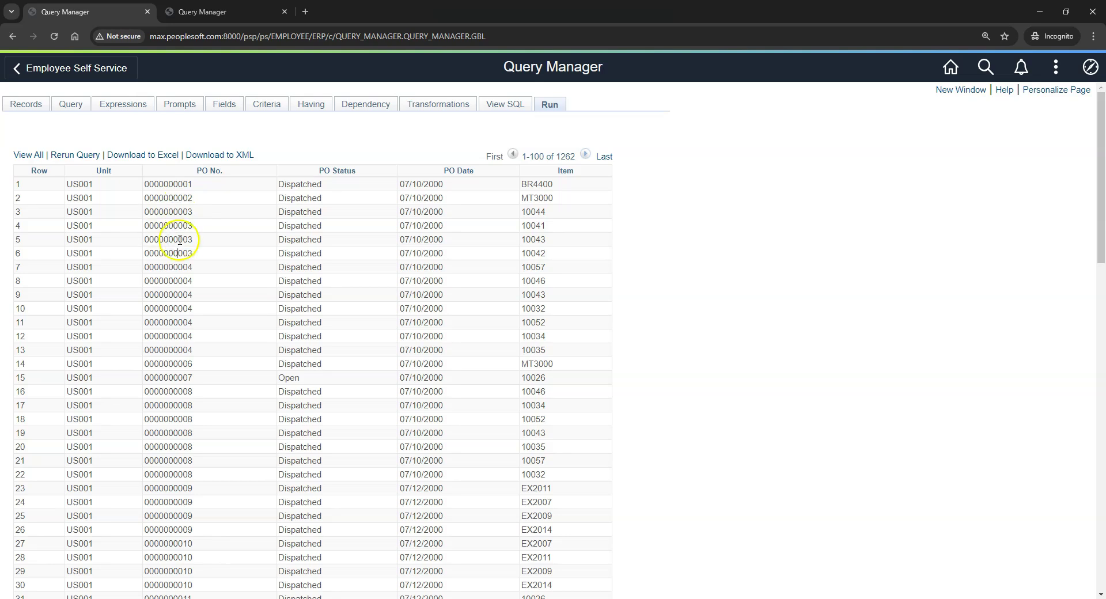
pyautogui.click(538, 214)
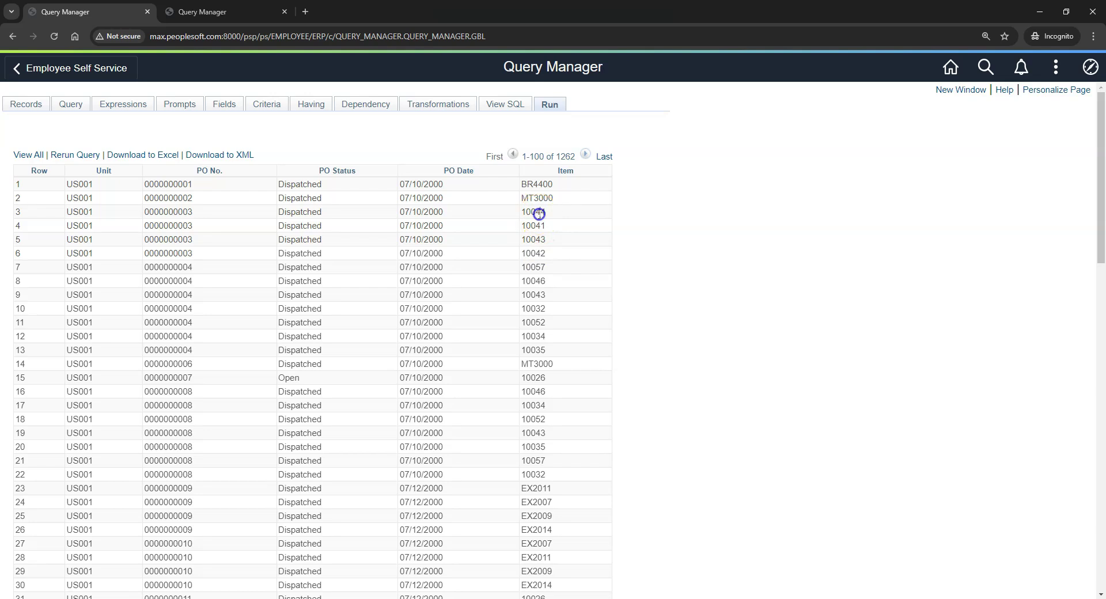
pyautogui.doubleClick(535, 254)
# Step: Compare the PO number in row 3 of the results with the separate item rows listed for that purchase order
pyautogui.click(192, 247)
pyautogui.click(173, 211)
pyautogui.doubleClick(173, 211)
pyautogui.doubleClick(542, 212)
pyautogui.click(223, 231)
pyautogui.click(222, 232)
pyautogui.click(182, 213)
pyautogui.doubleClick(182, 212)
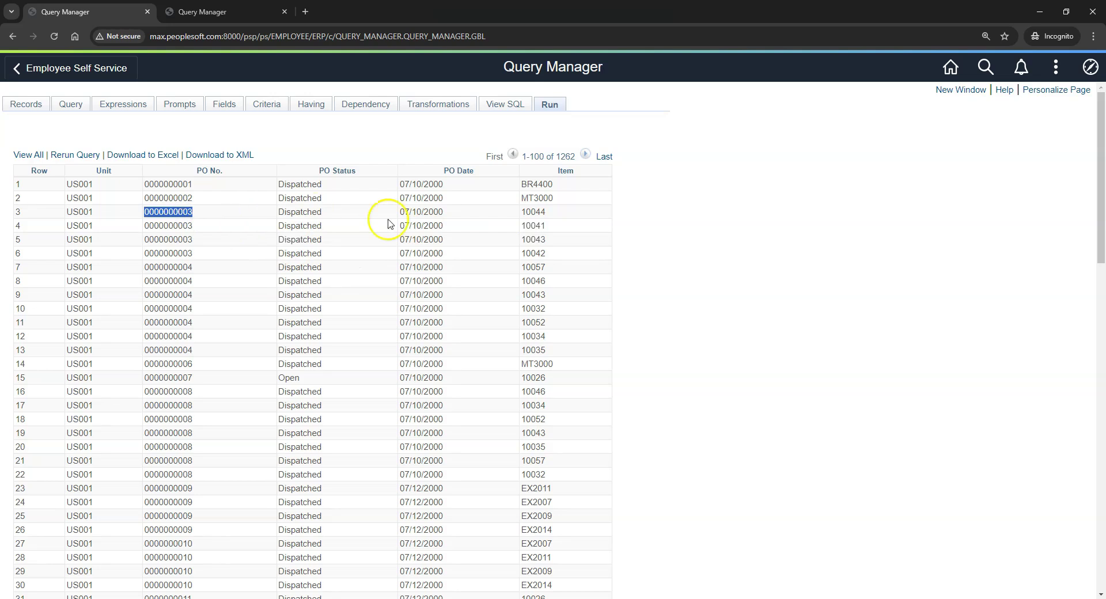
pyautogui.doubleClick(534, 212)
pyautogui.doubleClick(534, 226)
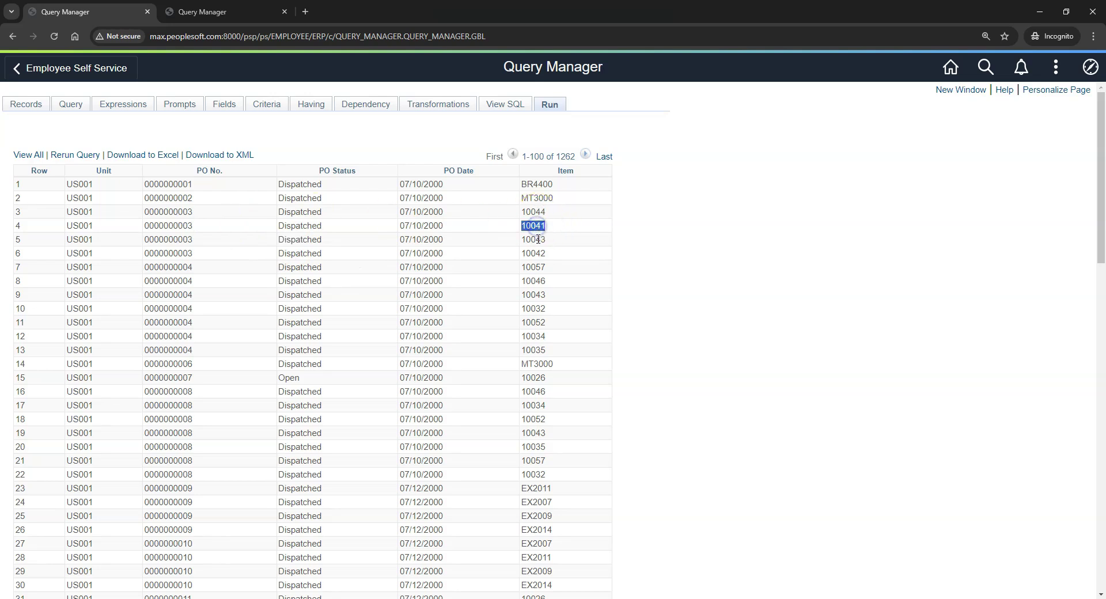
pyautogui.click(538, 239)
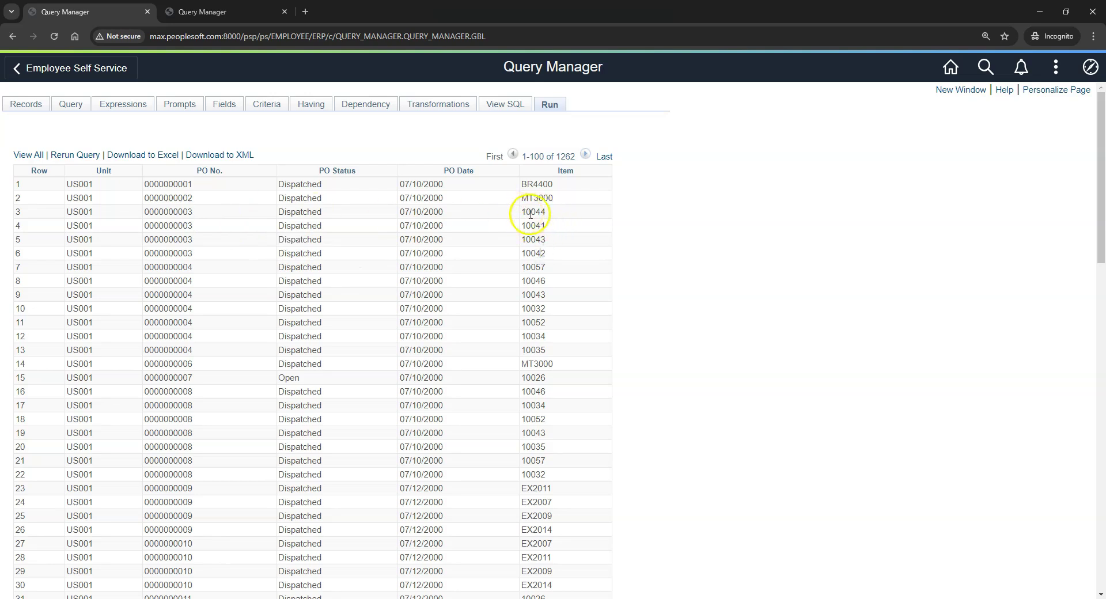
pyautogui.click(575, 216)
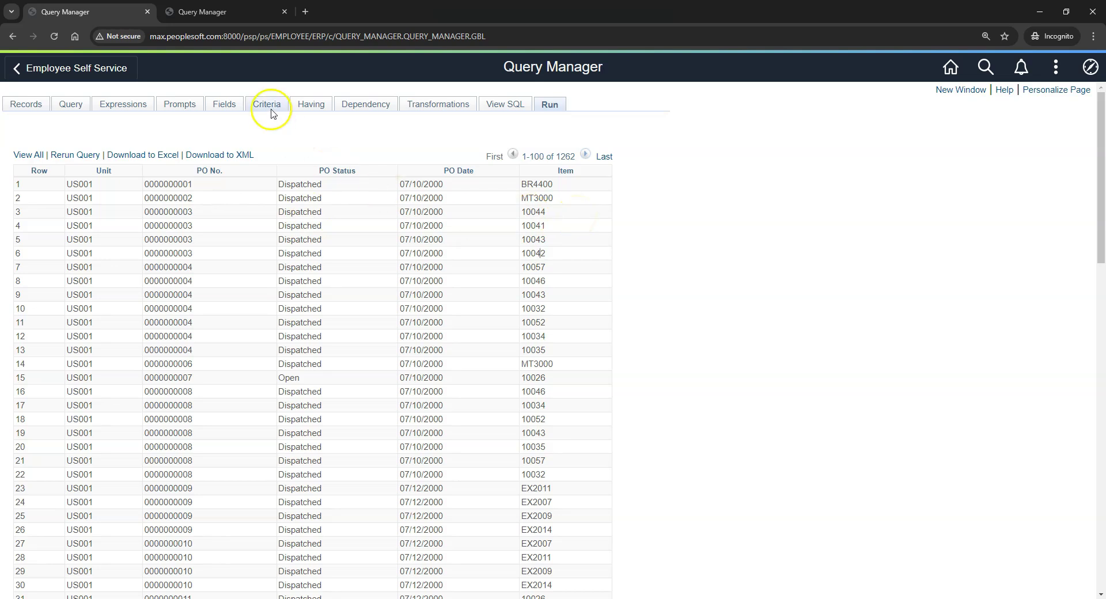
# Step: Run PSQUERY_TUTORIAL2 and compare its combined item list in row 3 with the same purchase order's rows in the PSQUERY_TUTORIAL1 results
pyautogui.click(222, 17)
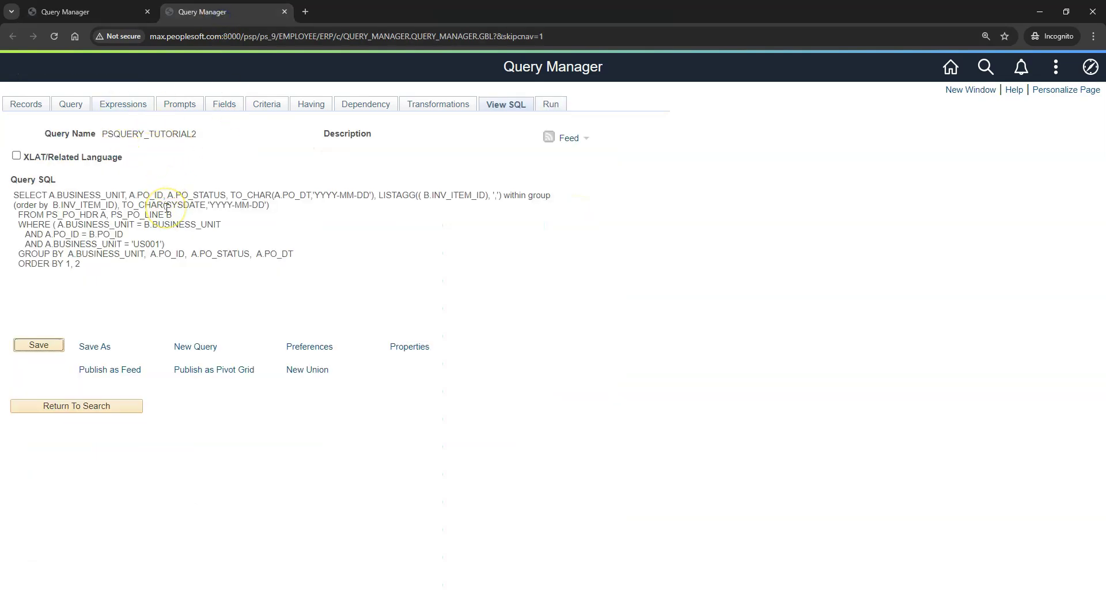
pyautogui.click(555, 105)
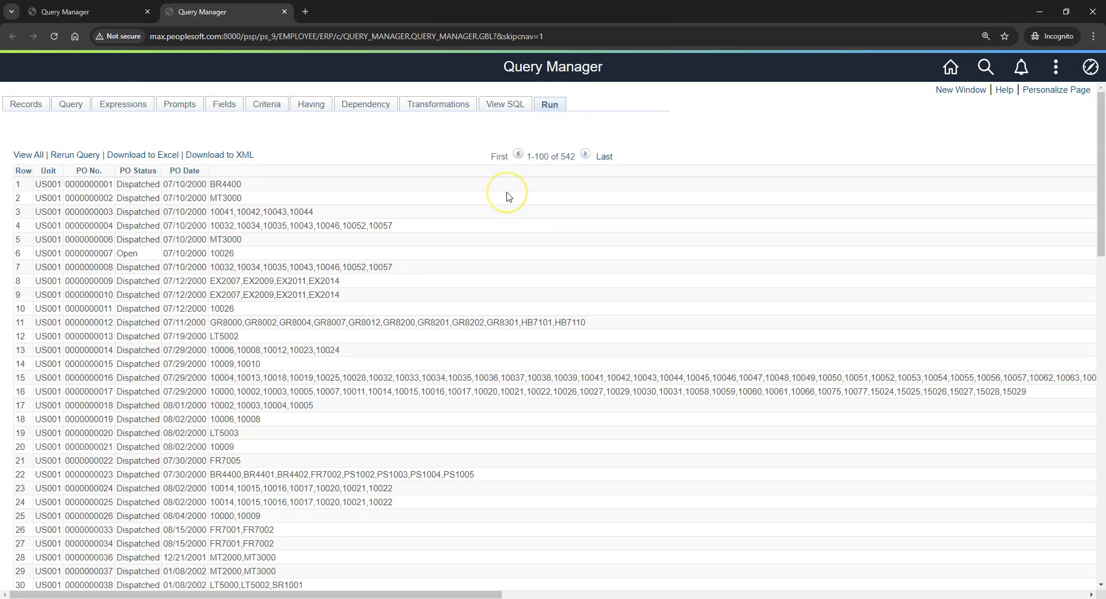
pyautogui.doubleClick(92, 211)
pyautogui.click(98, 14)
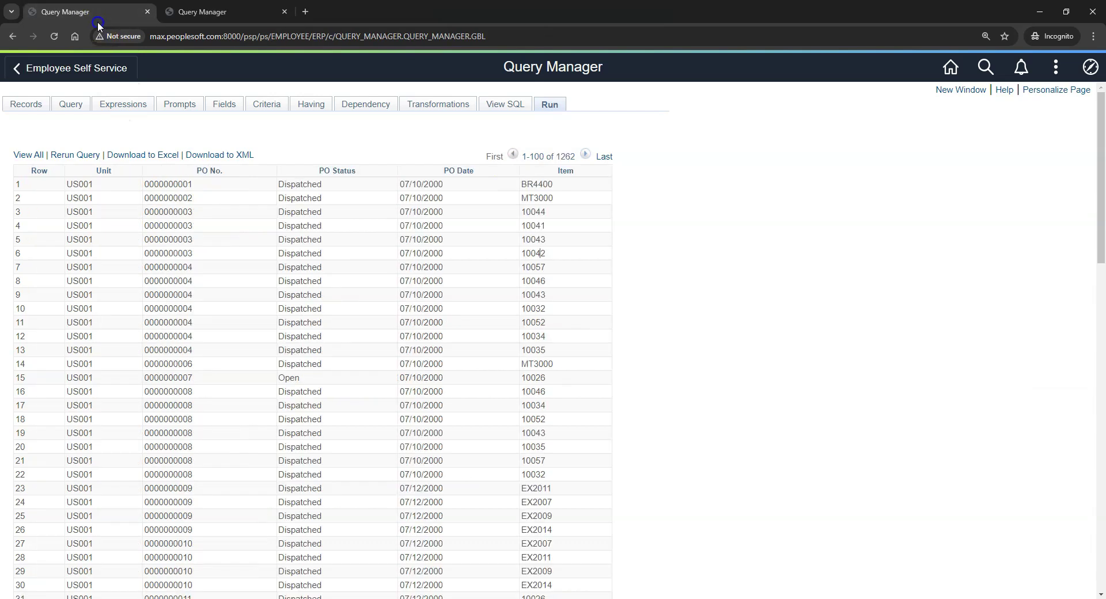
pyautogui.doubleClick(171, 211)
pyautogui.click(208, 16)
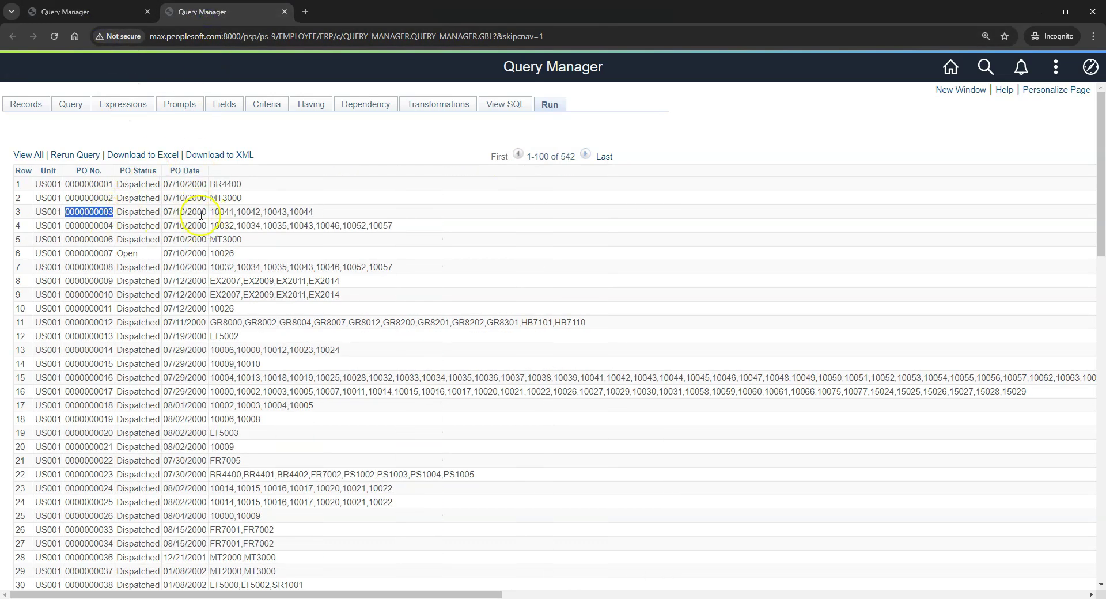
pyautogui.moveTo(210, 212); pyautogui.dragTo(315, 214)
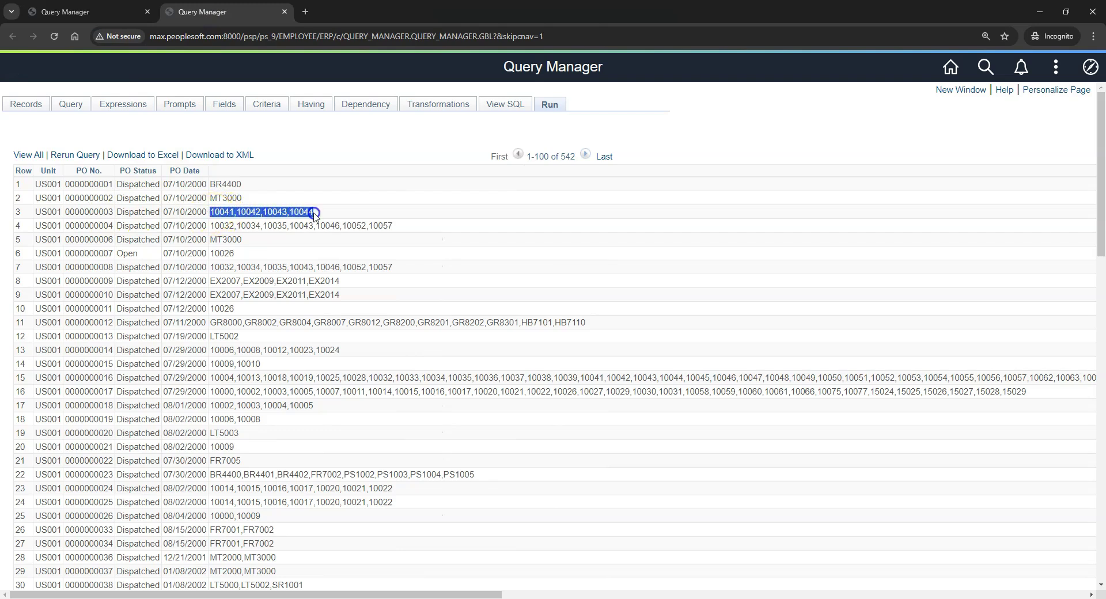
pyautogui.click(340, 216)
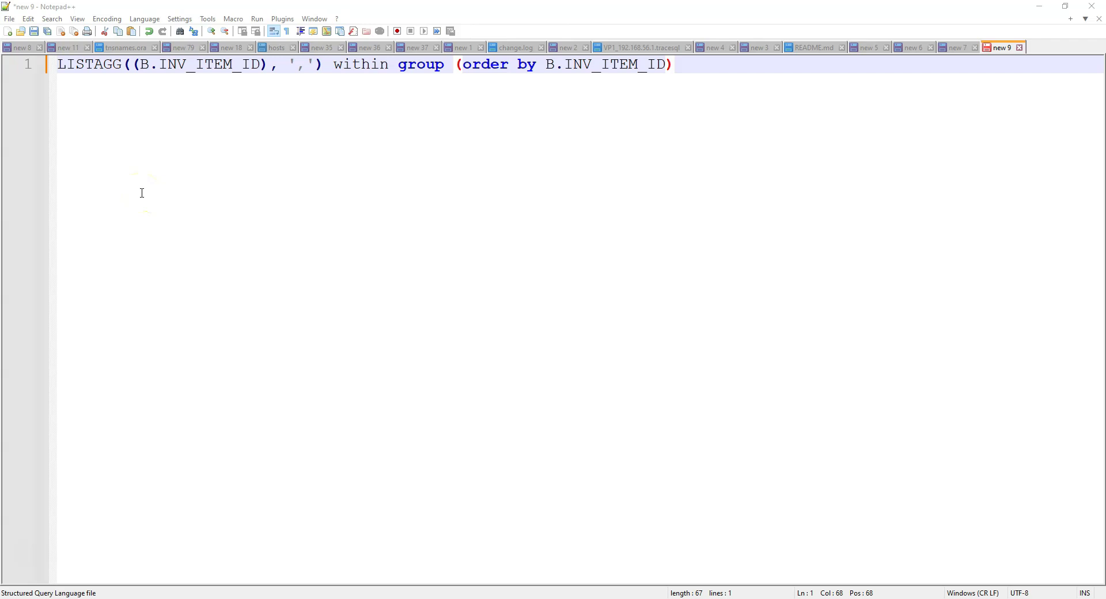
# Step: Switch to Notepad++ and examine the LISTAGG function name and its B.INV_ITEM_ID argument in the expression
pyautogui.click(85, 66)
pyautogui.doubleClick(88, 65)
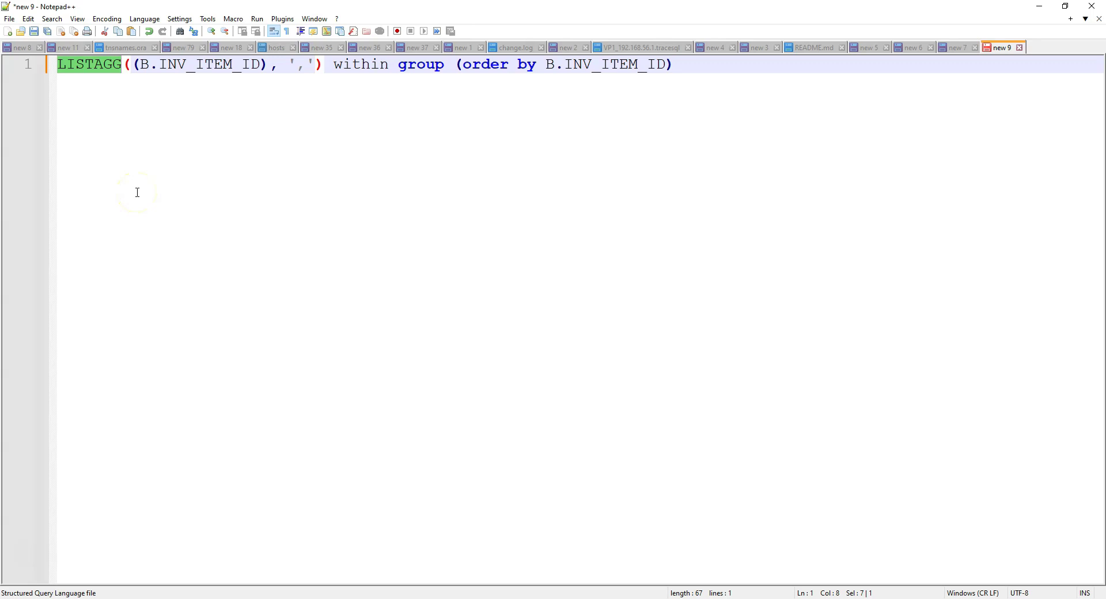
pyautogui.click(157, 161)
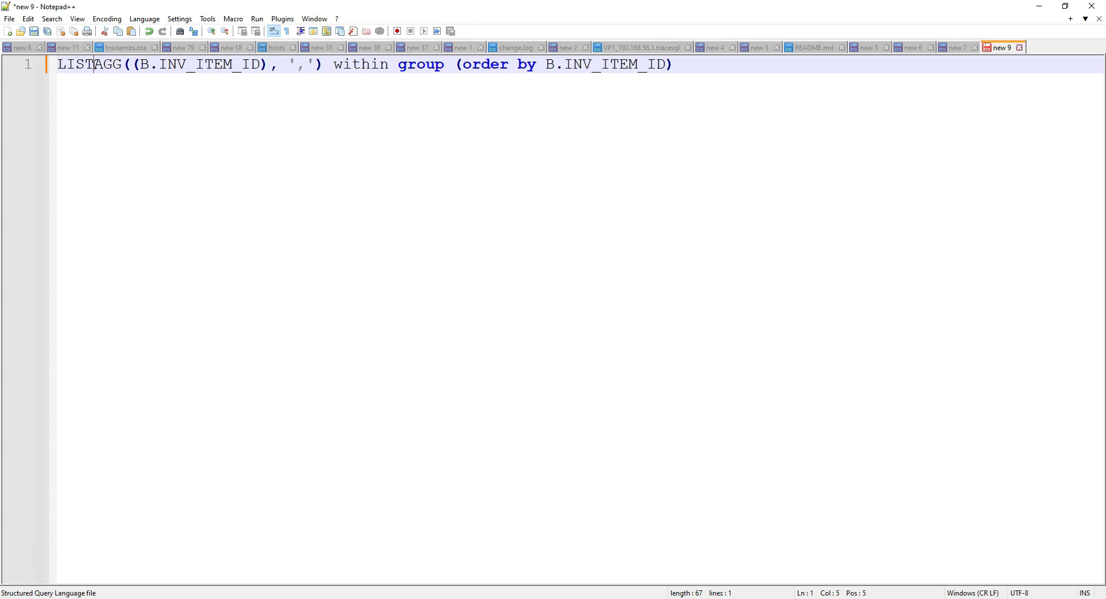
pyautogui.click(83, 93)
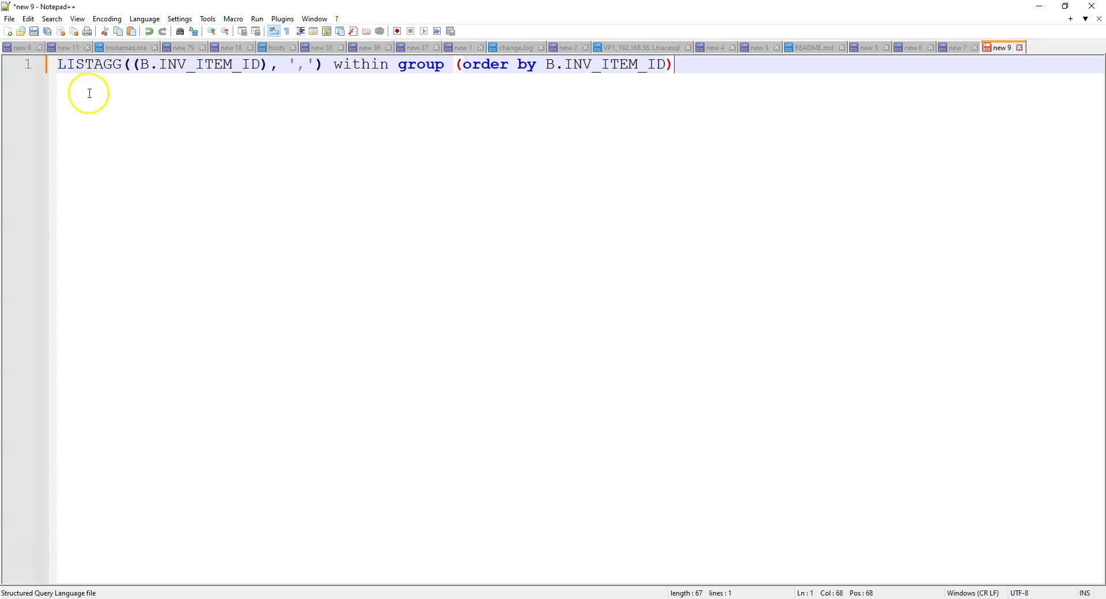
pyautogui.doubleClick(87, 64)
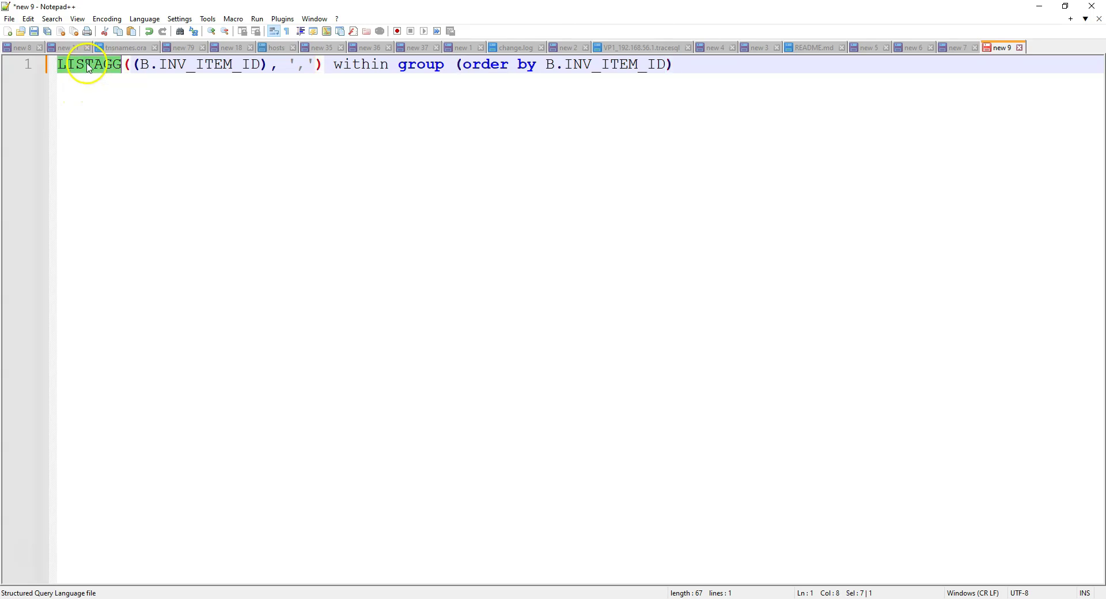
pyautogui.click(177, 96)
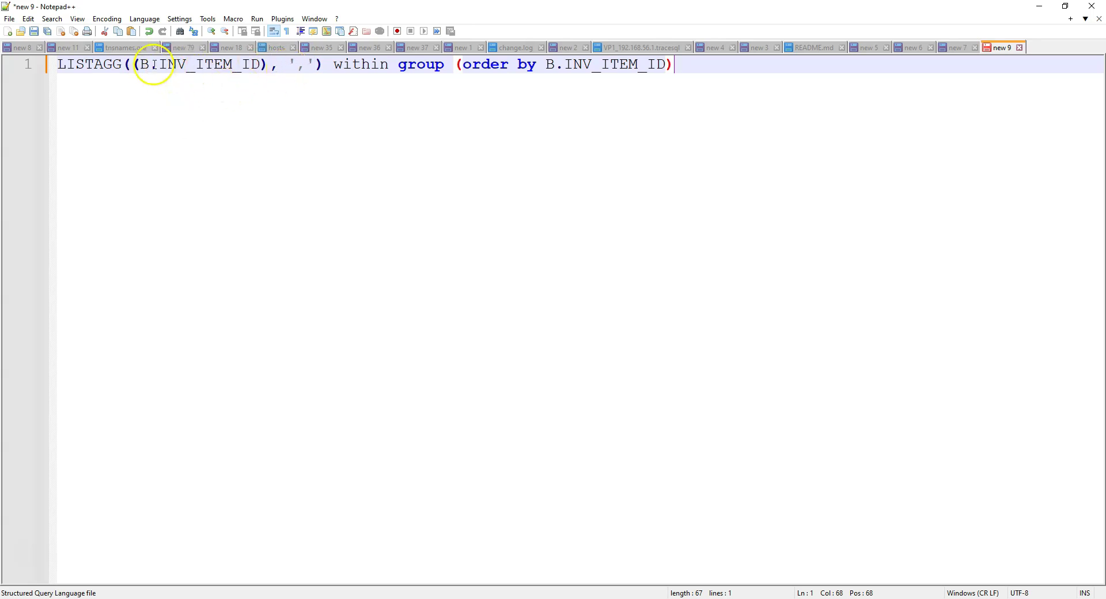
pyautogui.moveTo(149, 66); pyautogui.dragTo(255, 67)
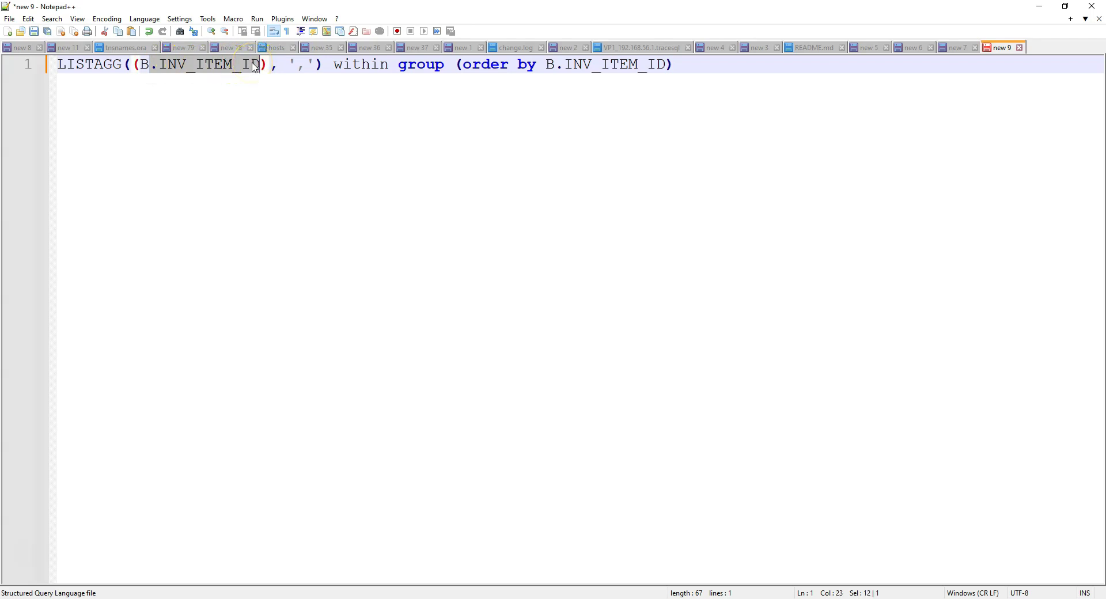
# Step: Switch to the browser and check the Item column and the PO_LINE record's alias in PSQUERY_TUTORIAL1
pyautogui.click(277, 598)
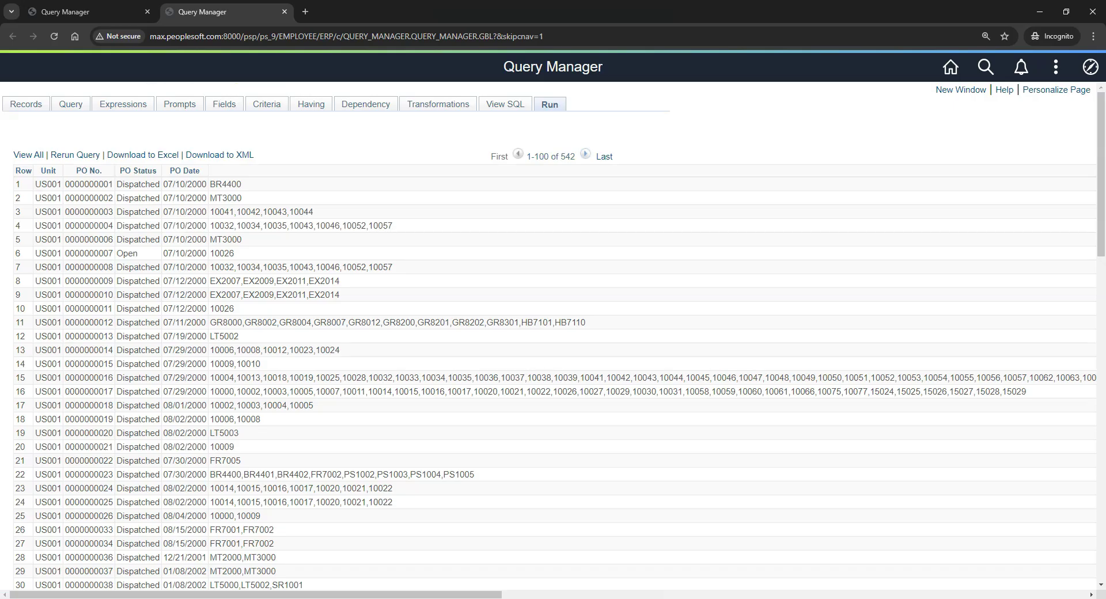
pyautogui.click(88, 12)
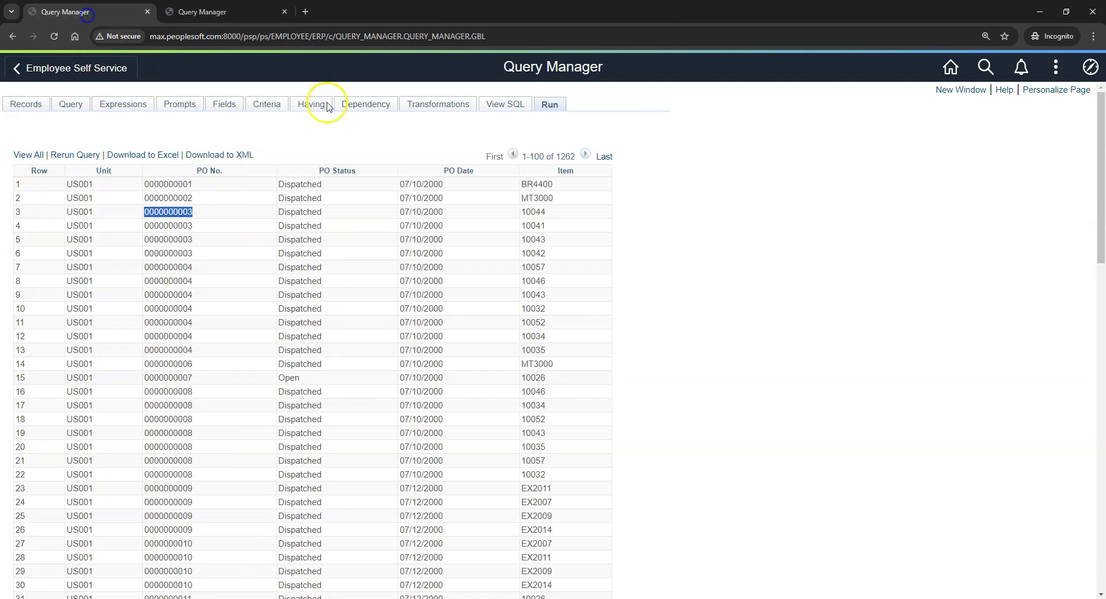
pyautogui.click(567, 170)
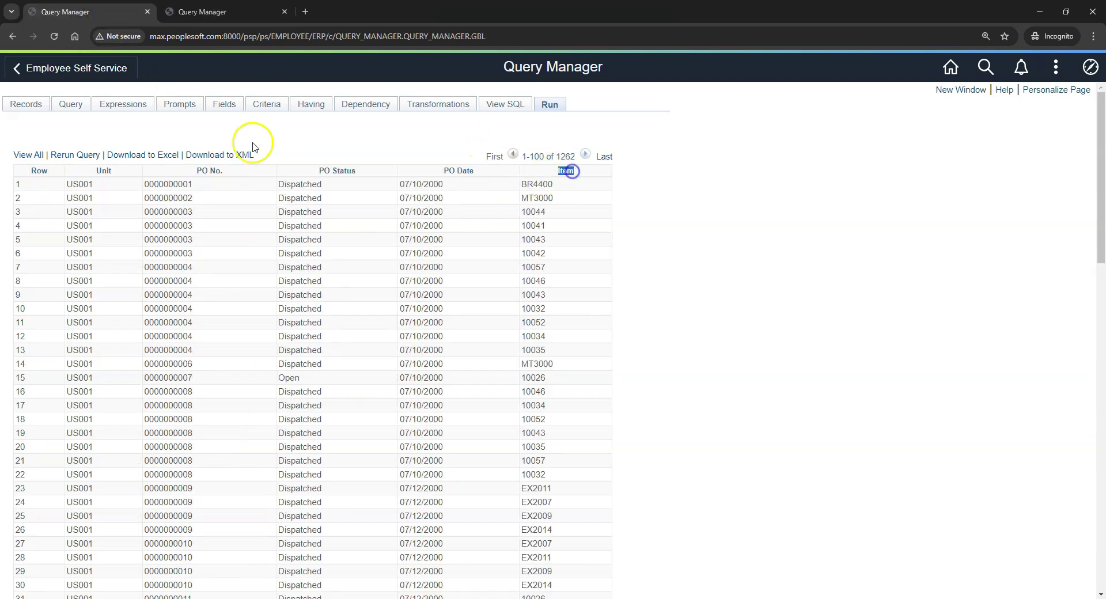
pyautogui.click(75, 106)
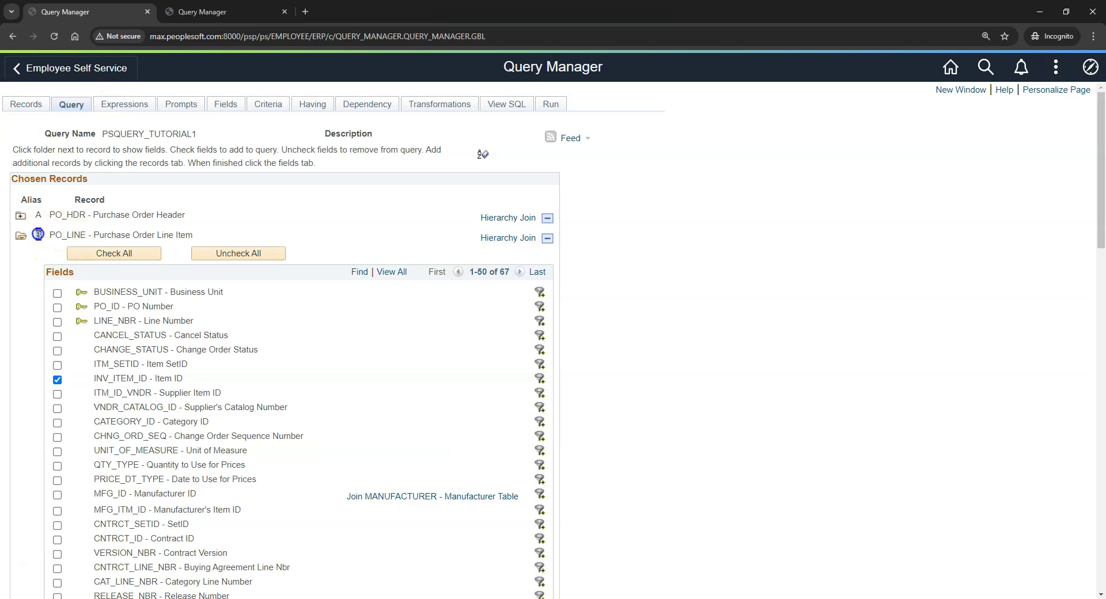
pyautogui.click(37, 234)
# Step: Examine the ',' delimiter of the LISTAGG expression in Notepad++ and compare it with the item separators in the PSQUERY_TUTORIAL2 results
pyautogui.hotkey('alt', 'Tab')
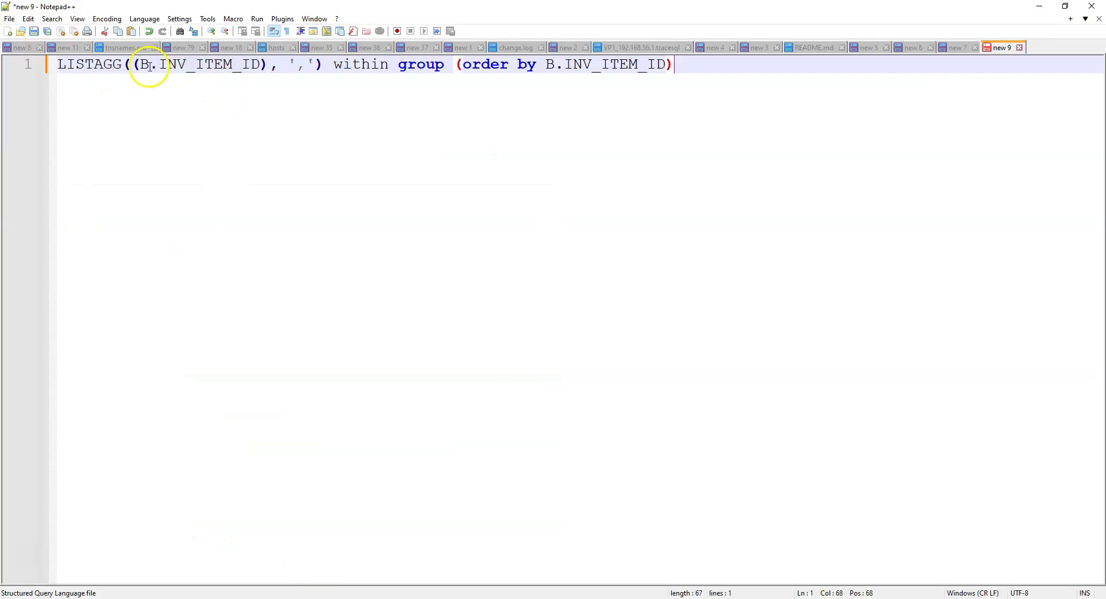
pyautogui.moveTo(141, 64); pyautogui.dragTo(311, 65)
pyautogui.click(304, 86)
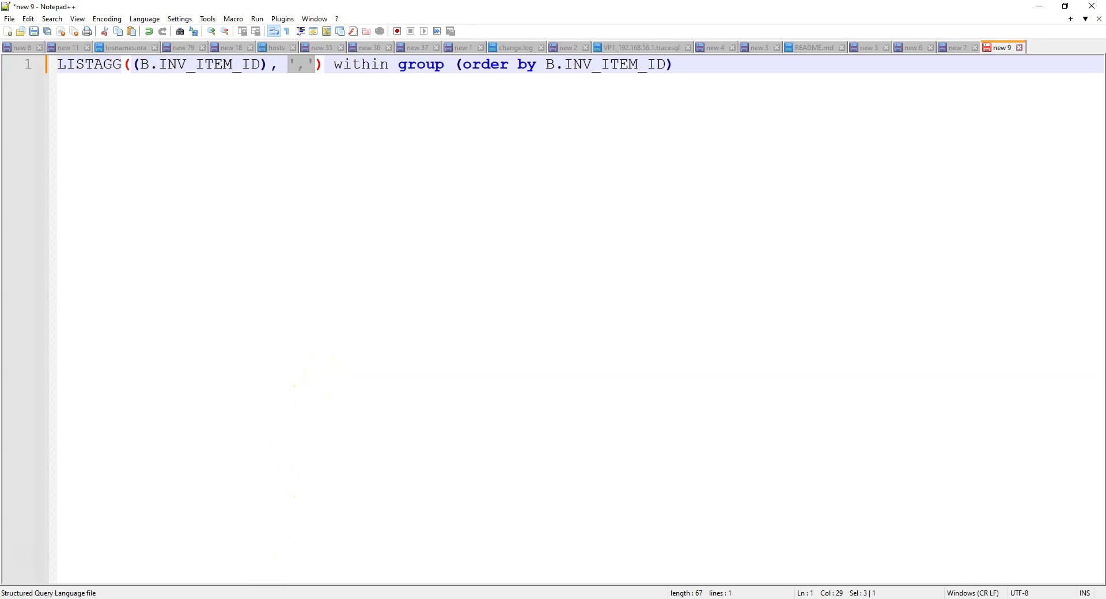
pyautogui.click(266, 585)
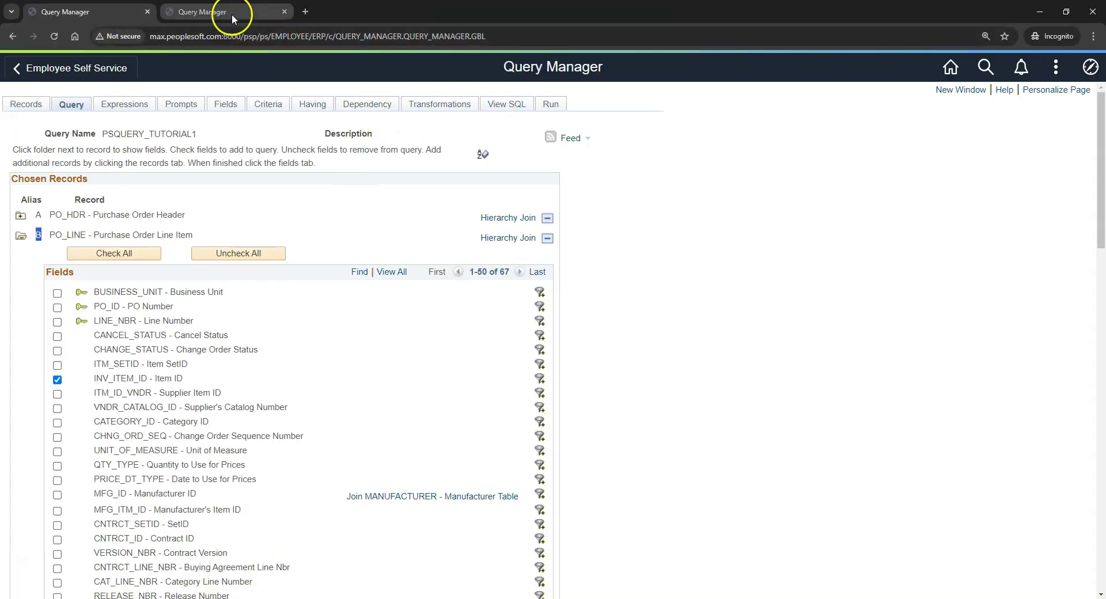
pyautogui.click(273, 13)
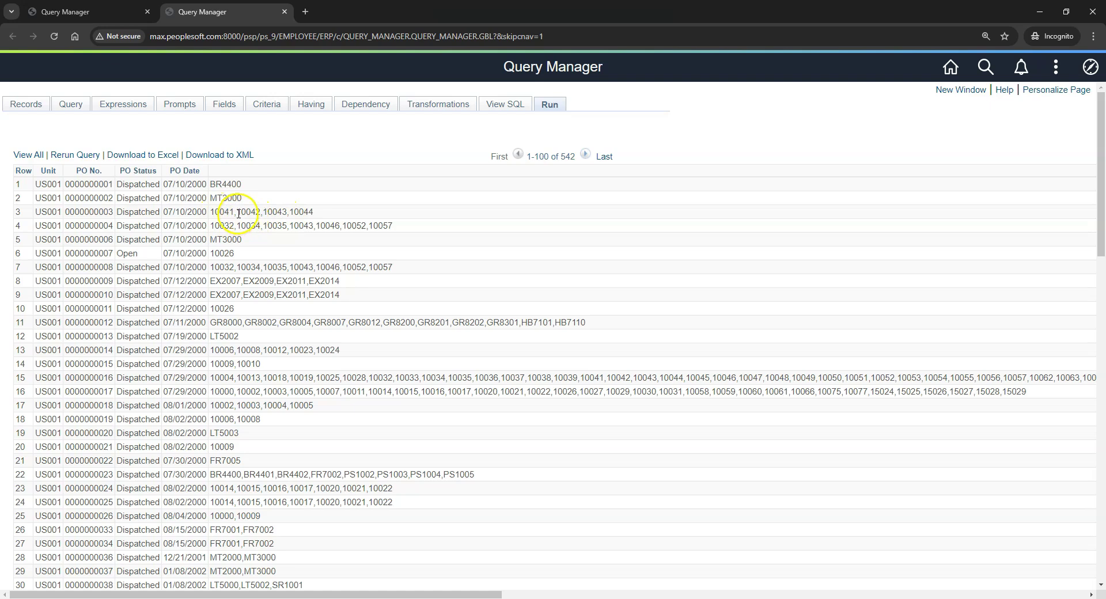
pyautogui.moveTo(237, 213); pyautogui.dragTo(234, 213)
pyautogui.click(318, 593)
pyautogui.moveTo(297, 65); pyautogui.dragTo(307, 67)
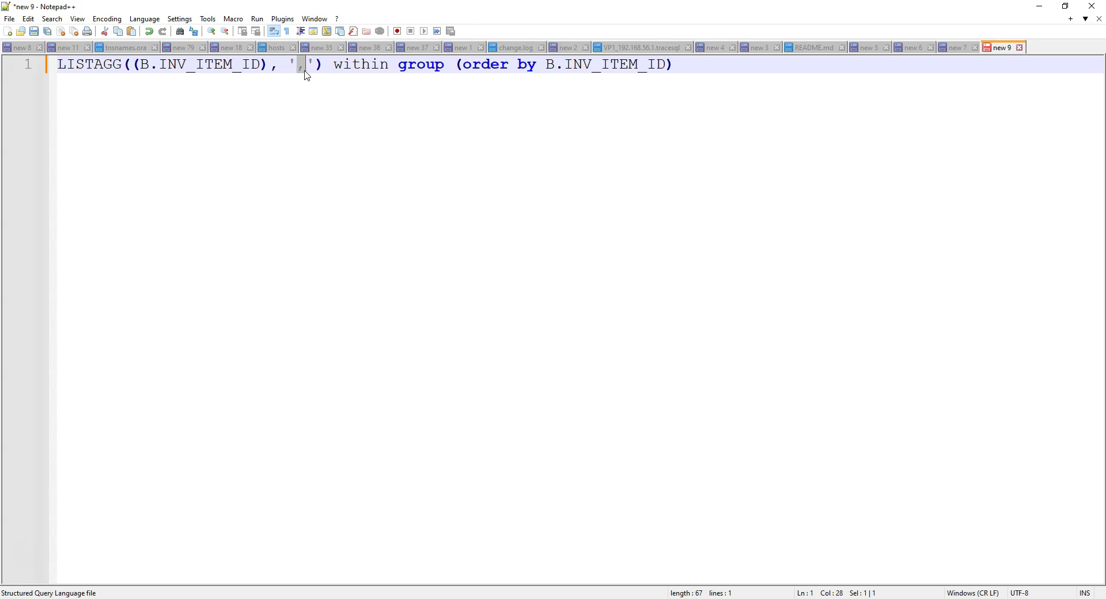
pyautogui.press('End')
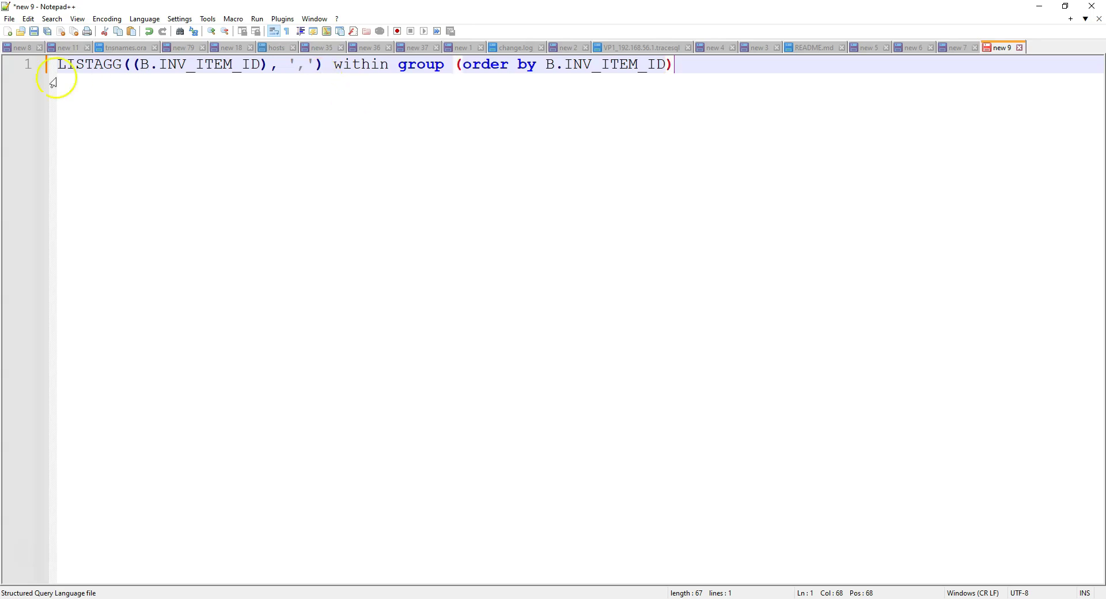
# Step: Examine the LISTAGG call and its within group (order by B.INV_ITEM_ID) clause, and return to the PSQUERY_TUTORIAL2 results in the browser
pyautogui.moveTo(59, 64); pyautogui.dragTo(320, 64)
pyautogui.press('End')
pyautogui.moveTo(352, 64); pyautogui.dragTo(666, 66)
pyautogui.press('End')
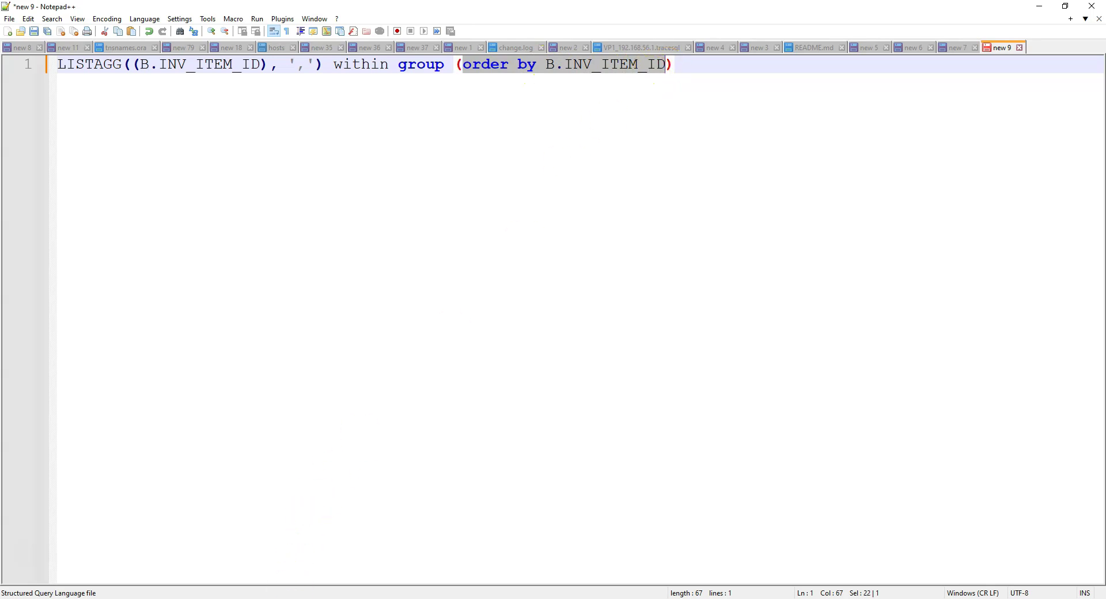
pyautogui.hotkey('alt', 'Tab')
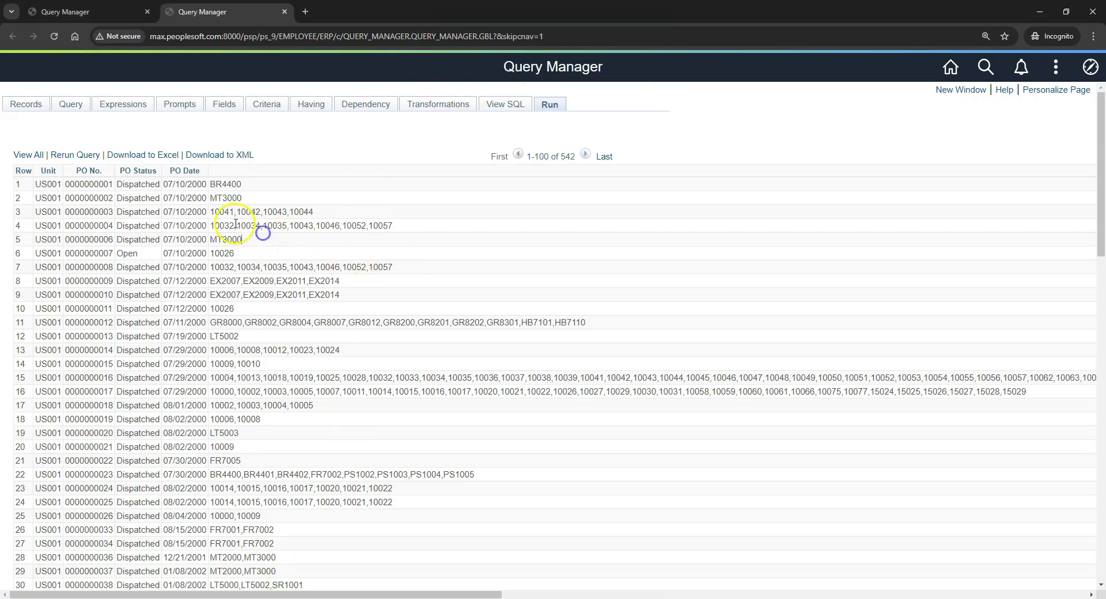
# Step: Compare the item order in row 3 of the query results with the order by B.INV_ITEM_ID clause in Notepad++
pyautogui.click(214, 213)
pyautogui.moveTo(211, 213); pyautogui.dragTo(320, 213)
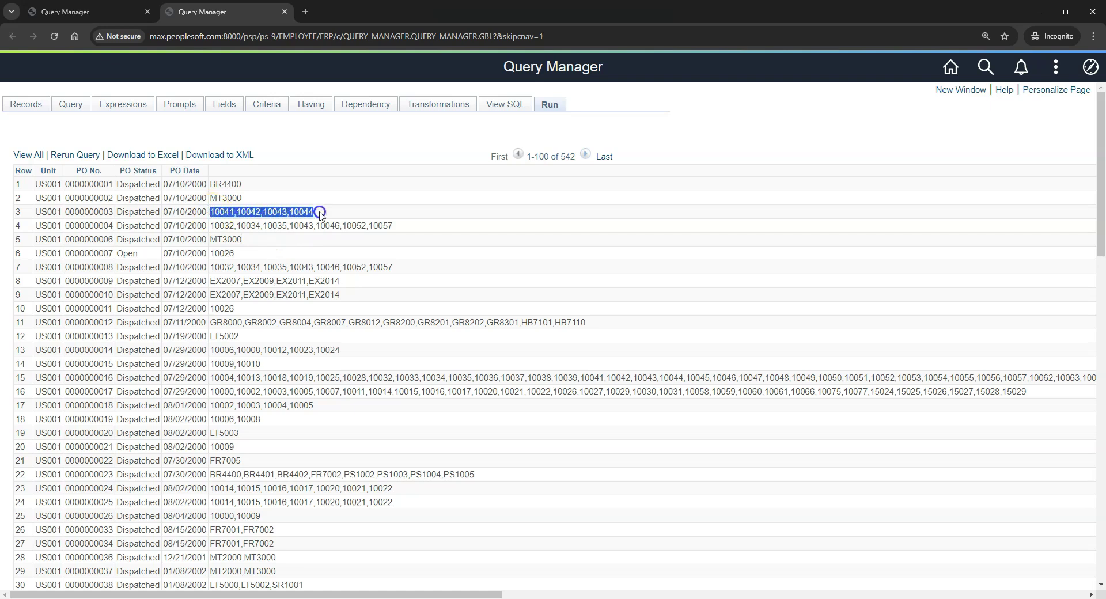
pyautogui.click(226, 211)
pyautogui.moveTo(214, 212); pyautogui.dragTo(321, 212)
pyautogui.hotkey('alt', 'Tab')
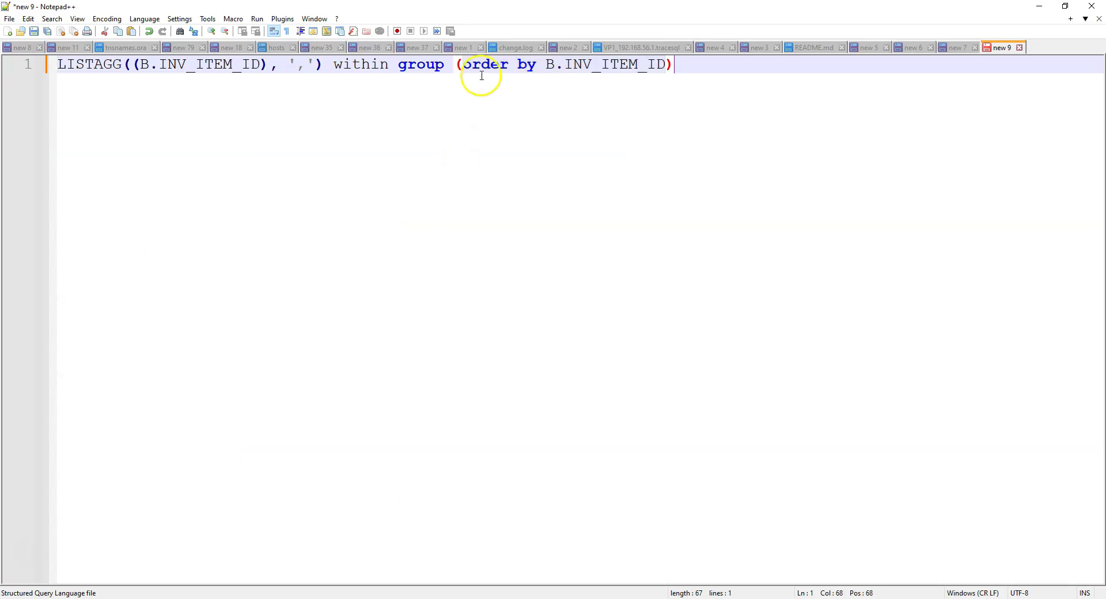
pyautogui.moveTo(464, 64); pyautogui.dragTo(654, 67)
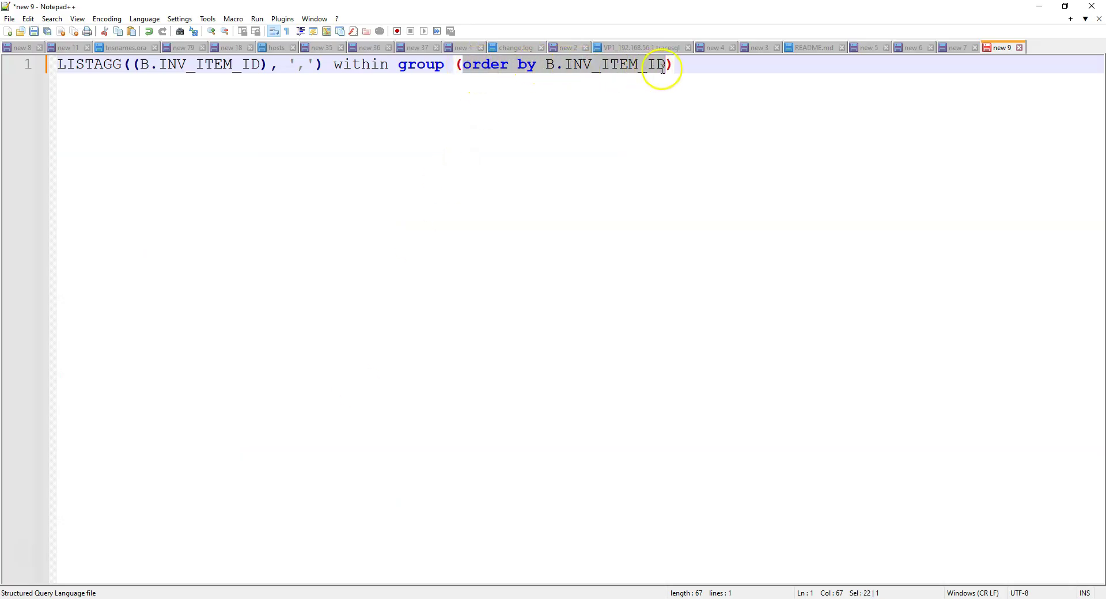
pyautogui.click(580, 108)
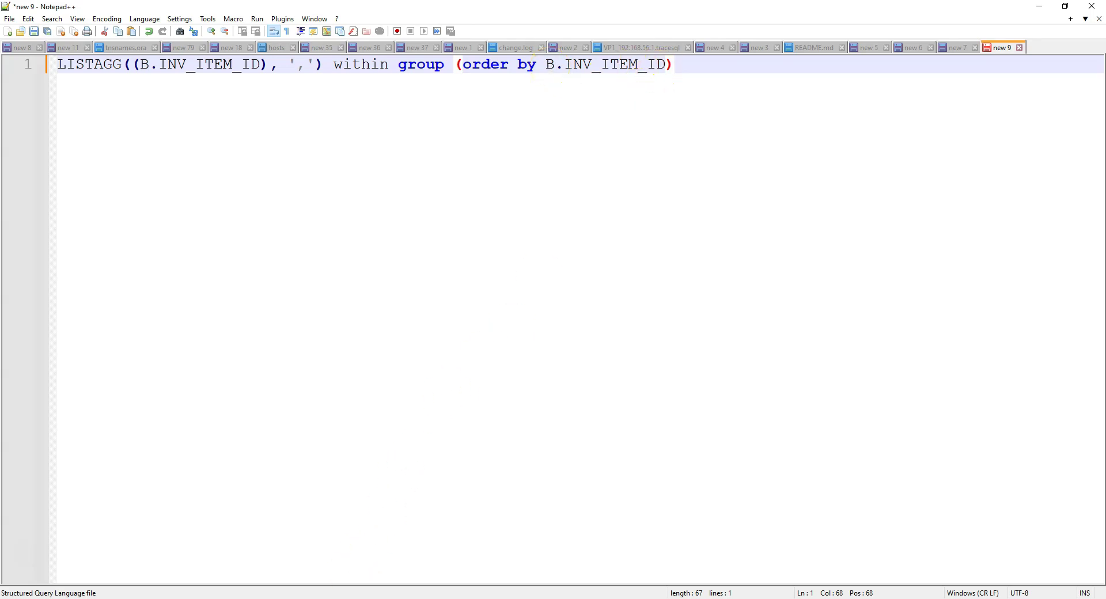
# Step: Switch to the browser and examine the comma-separated item list in row 4 of the PSQUERY_TUTORIAL2 results
pyautogui.hotkey('alt', 'Tab')
pyautogui.click(248, 210)
pyautogui.moveTo(215, 226); pyautogui.dragTo(395, 225)
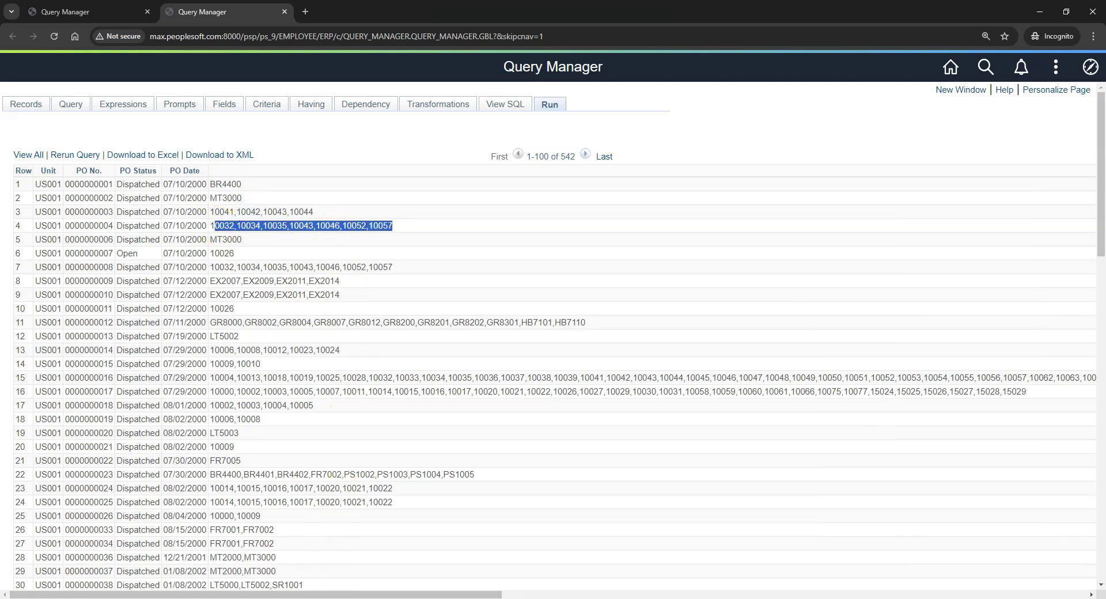
# Step: Switch to Notepad++ and copy the whole LISTAGG expression
pyautogui.hotkey('alt', 'Tab')
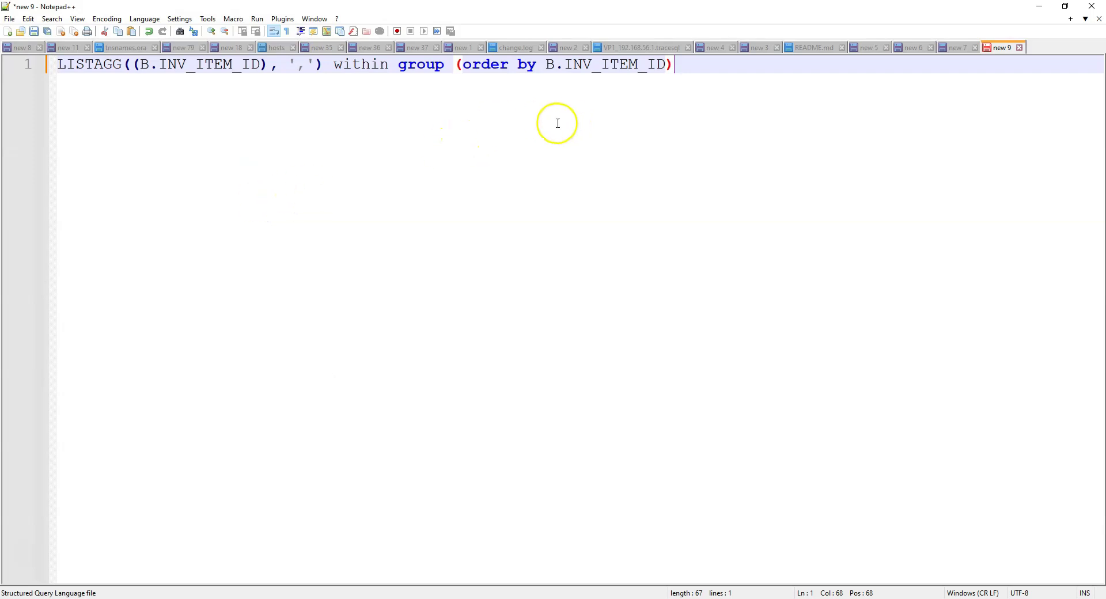
pyautogui.moveTo(677, 64); pyautogui.dragTo(21, 37)
pyautogui.hotkey('ctrl', 'c')
pyautogui.click(272, 294)
# Step: Switch to PSQUERY_TUTORIAL1 in the browser and add an expression with the text LISTAGG((B.INV_ITEM_ID), ',') within group (order by B.INV_ITEM_ID)
pyautogui.hotkey('alt', 'Tab')
pyautogui.click(58, 12)
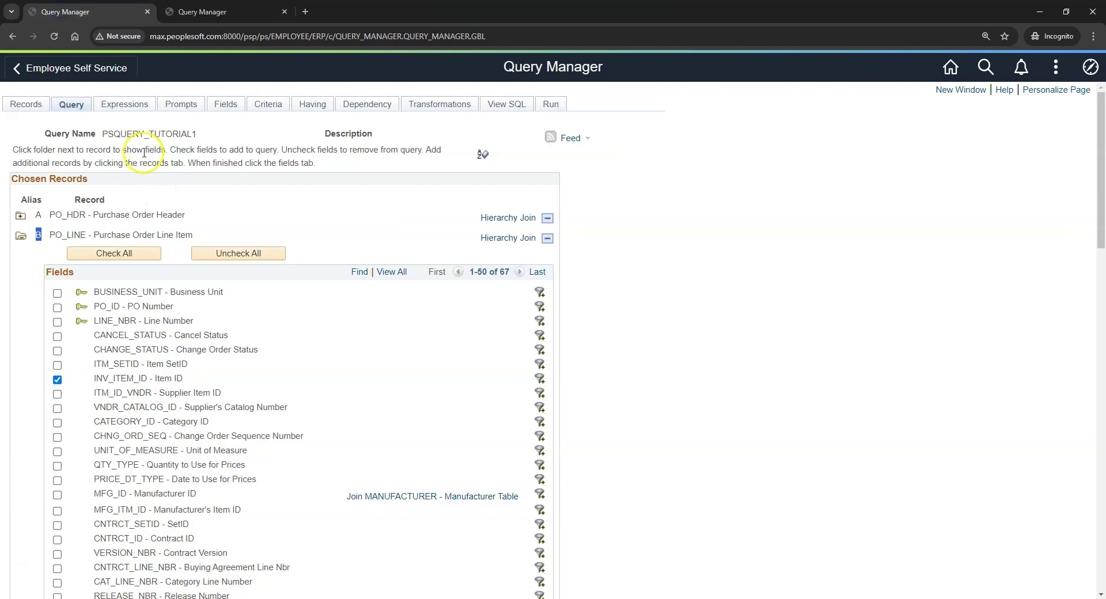
pyautogui.click(125, 104)
pyautogui.click(82, 151)
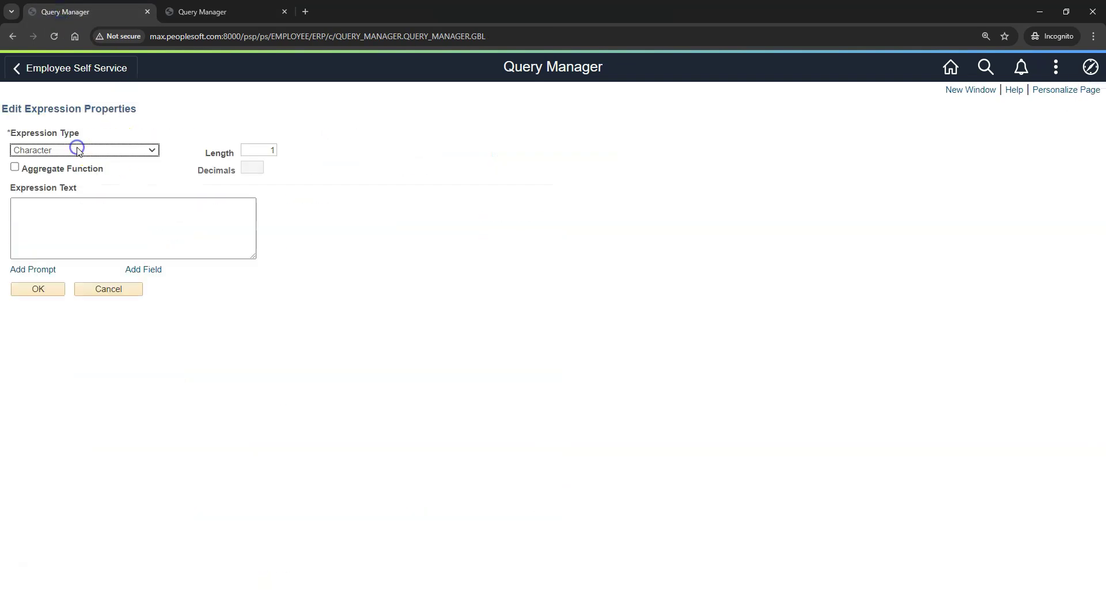
pyautogui.click(91, 206)
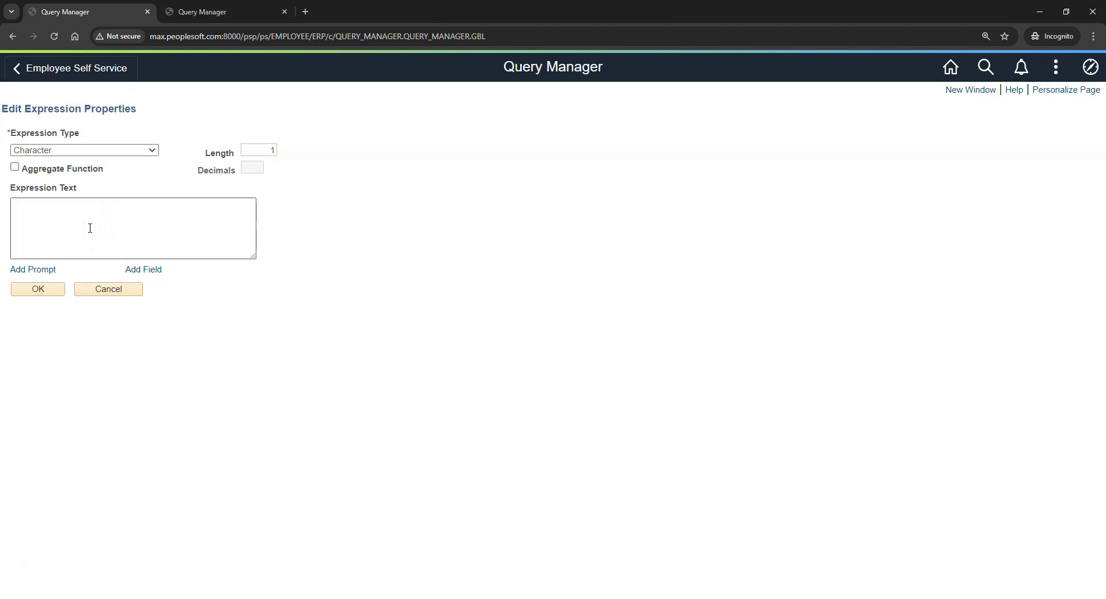
pyautogui.hotkey('ctrl', 'v')
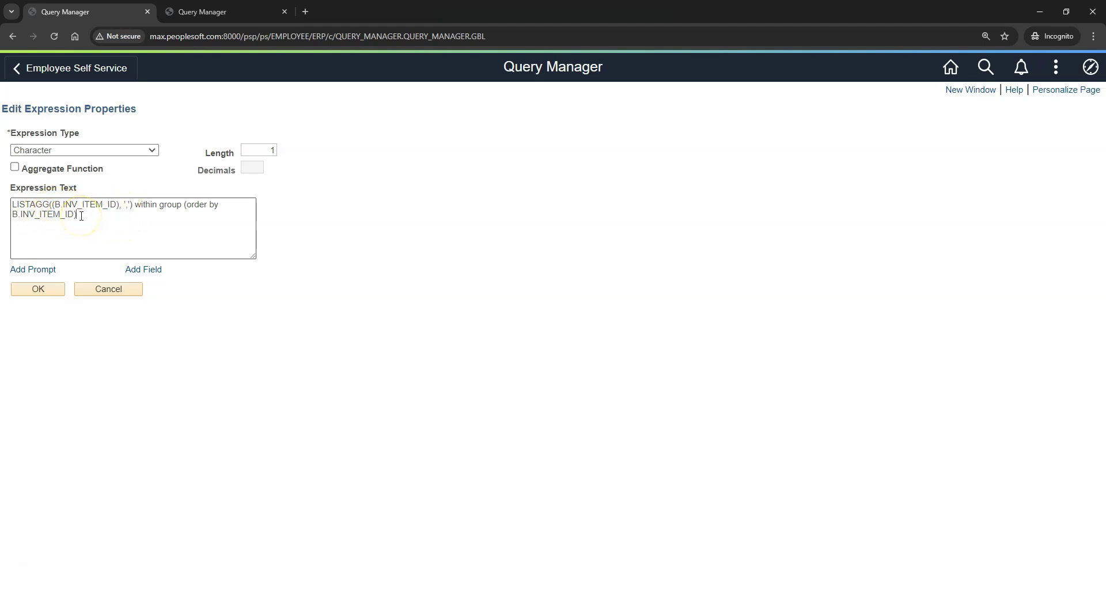
# Step: Set the expression type to Long Character
pyautogui.click(101, 248)
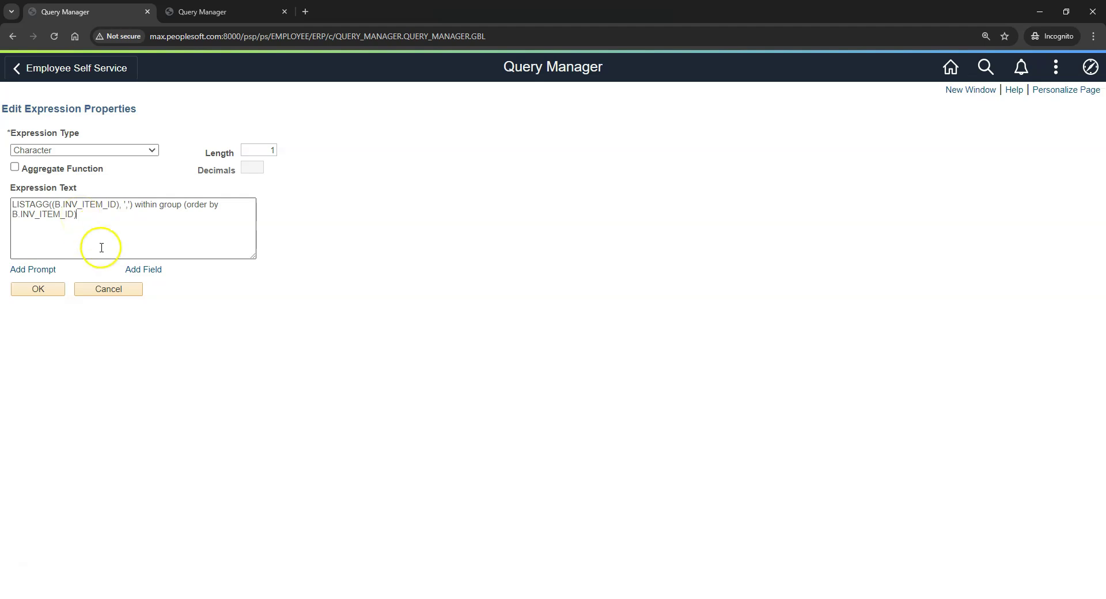
pyautogui.click(122, 155)
pyautogui.click(107, 223)
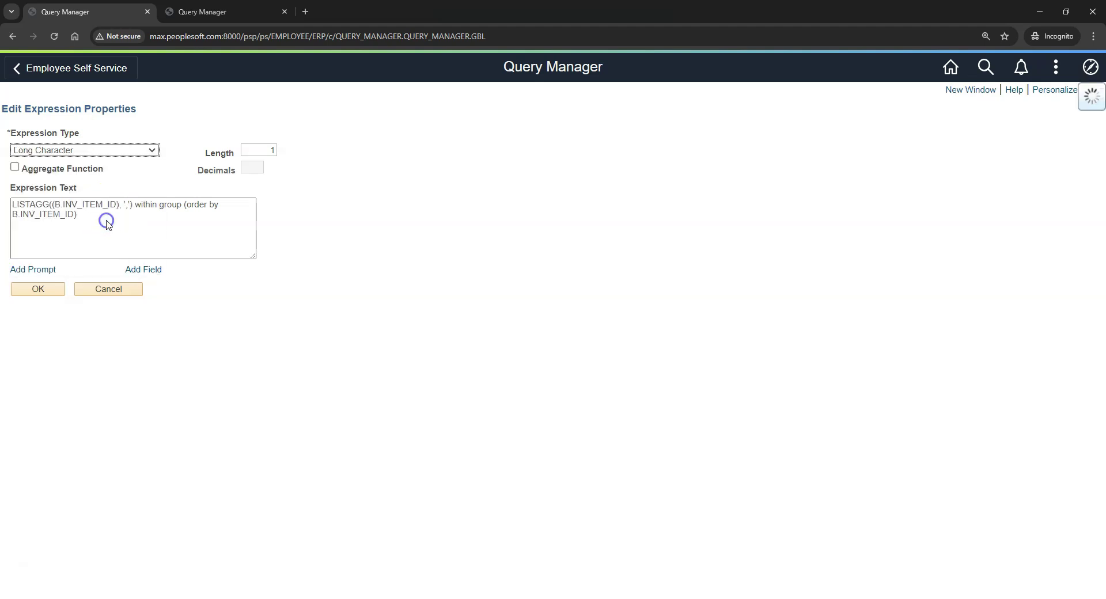
# Step: Compare the item list lengths in rows 12 and 15 of the PSQUERY_TUTORIAL2 results and return to the expression properties
pyautogui.click(199, 11)
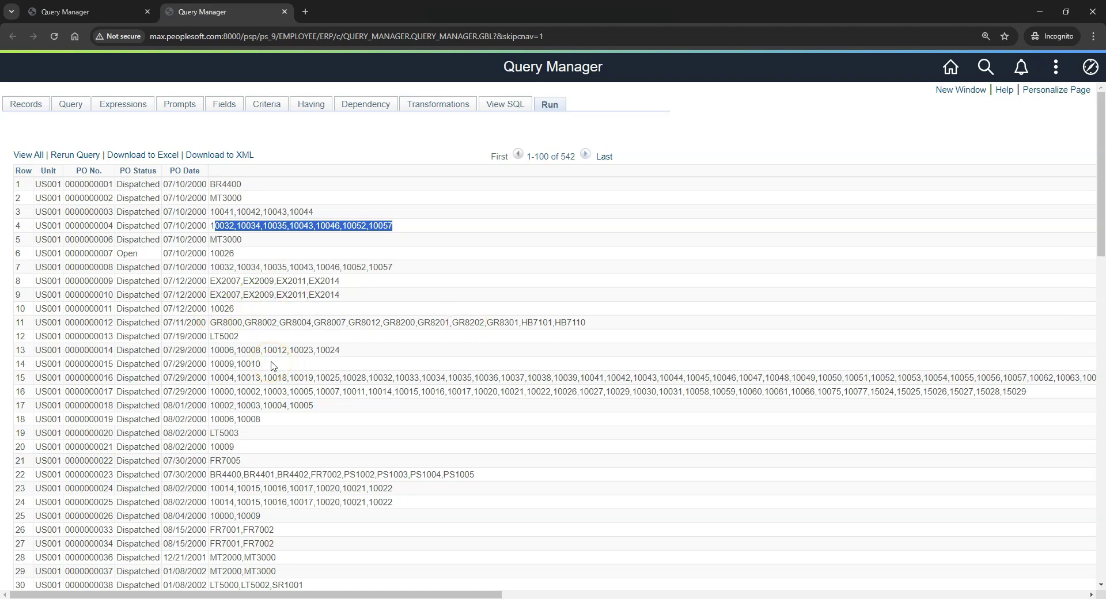
pyautogui.doubleClick(229, 337)
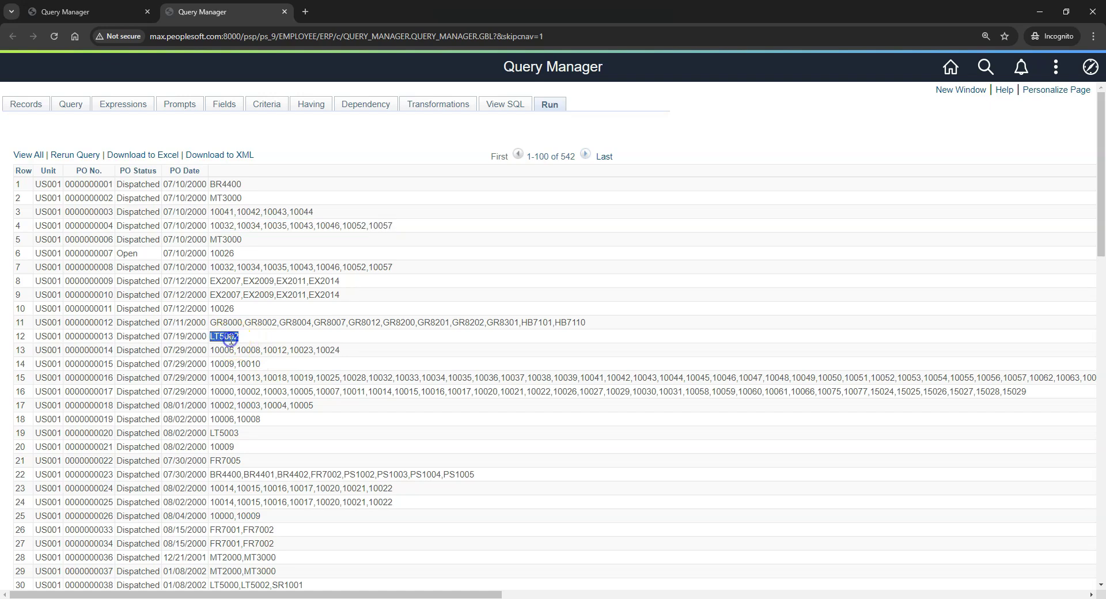
pyautogui.moveTo(214, 377); pyautogui.dragTo(655, 378)
pyautogui.click(230, 374)
pyautogui.click(86, 11)
# Step: Mark the LISTAGG expression as an aggregate function and accept its properties
pyautogui.click(104, 243)
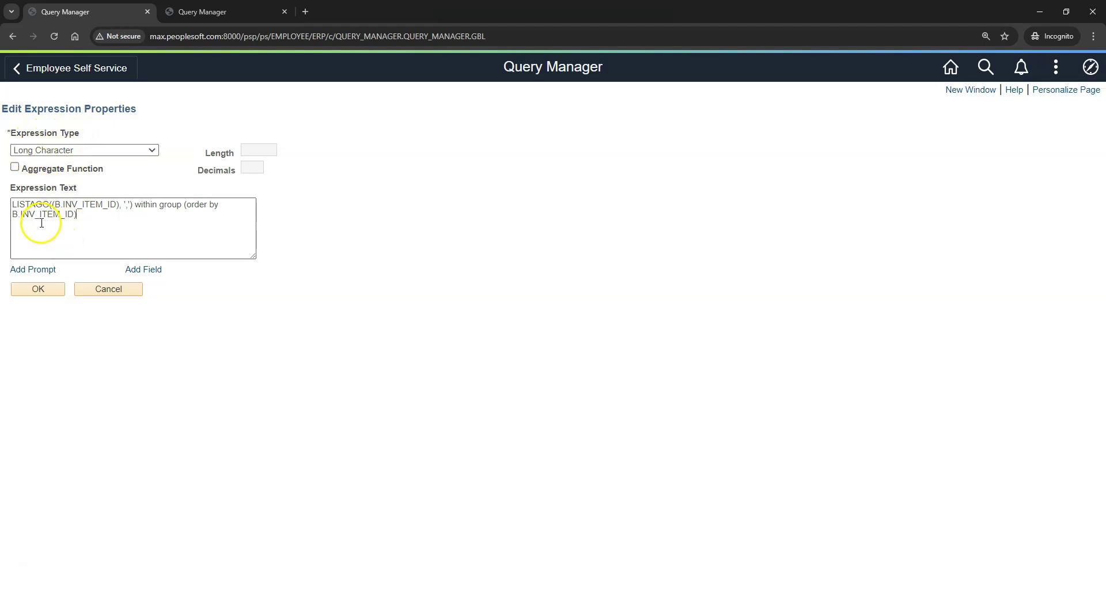
pyautogui.click(49, 205)
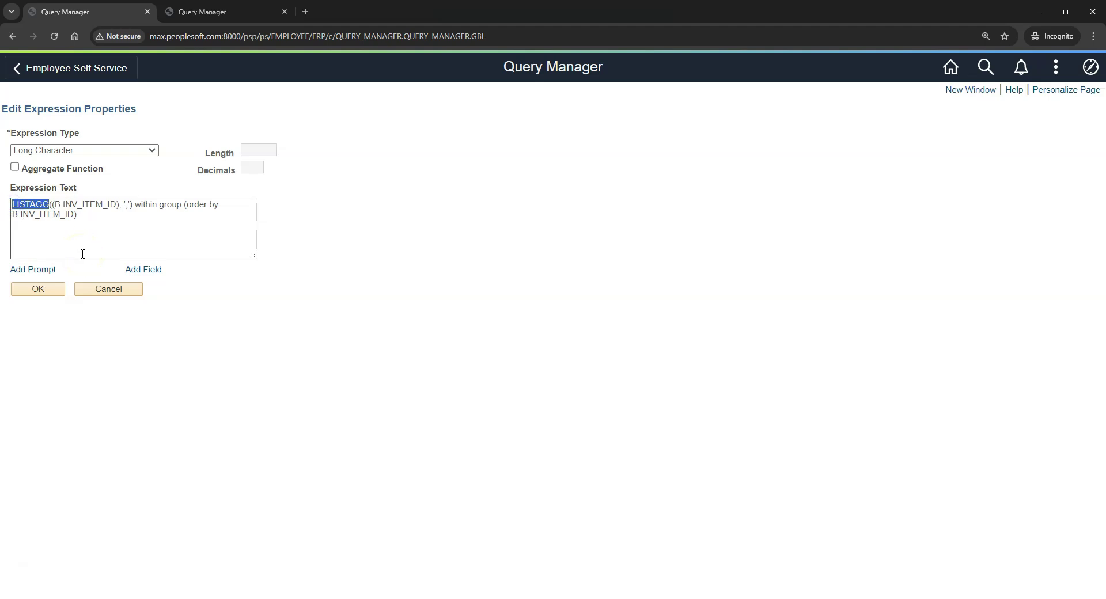
pyautogui.click(78, 222)
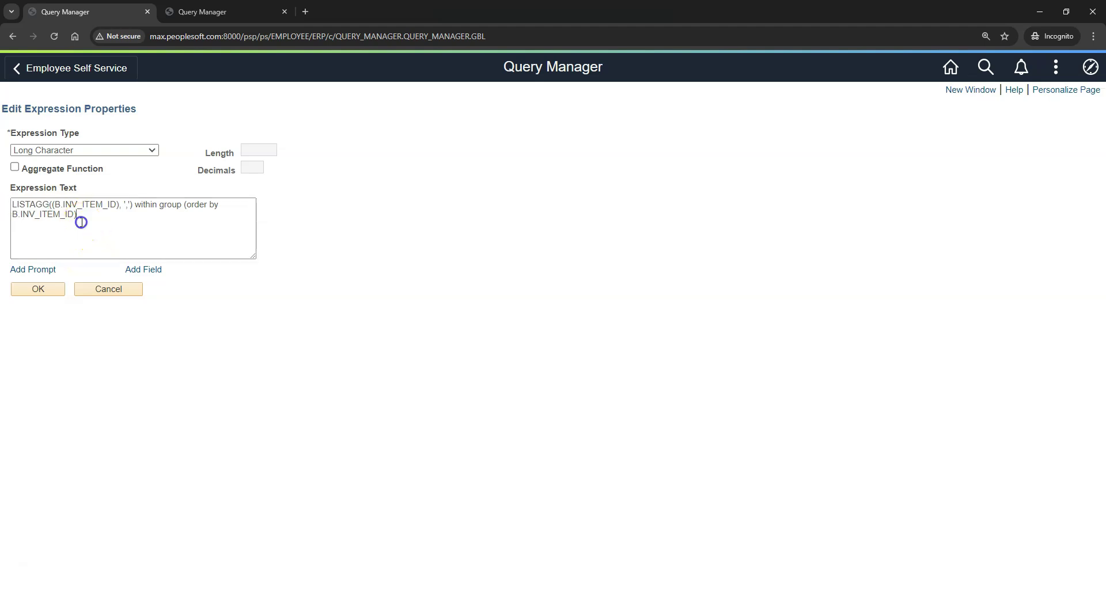
pyautogui.click(14, 167)
pyautogui.click(91, 172)
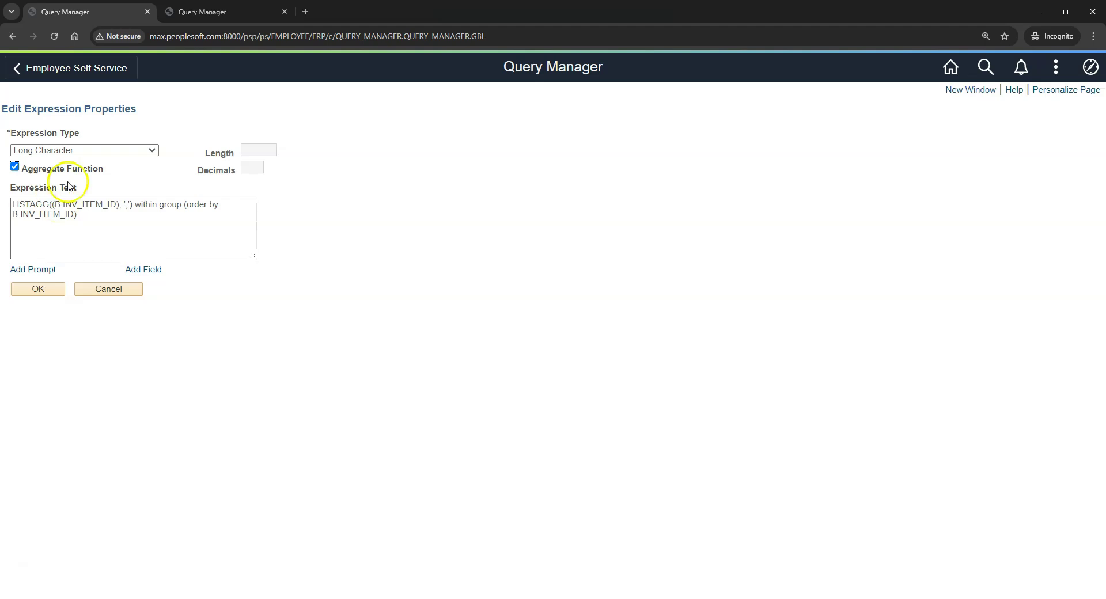
pyautogui.click(54, 293)
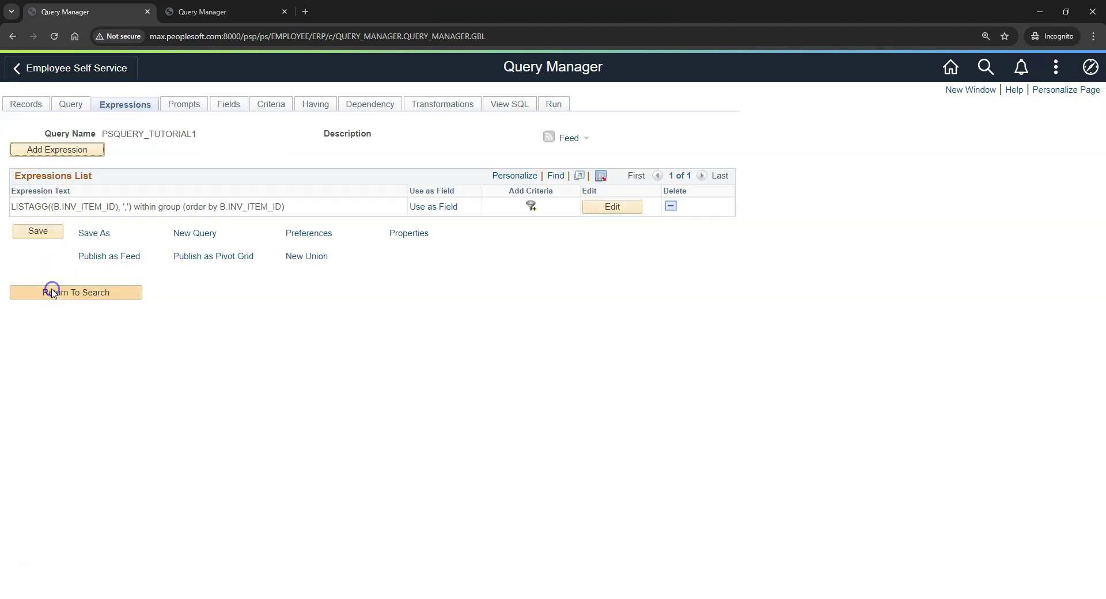
# Step: Use the LISTAGG expression as a field in PSQUERY_TUTORIAL1 and run the query
pyautogui.click(442, 216)
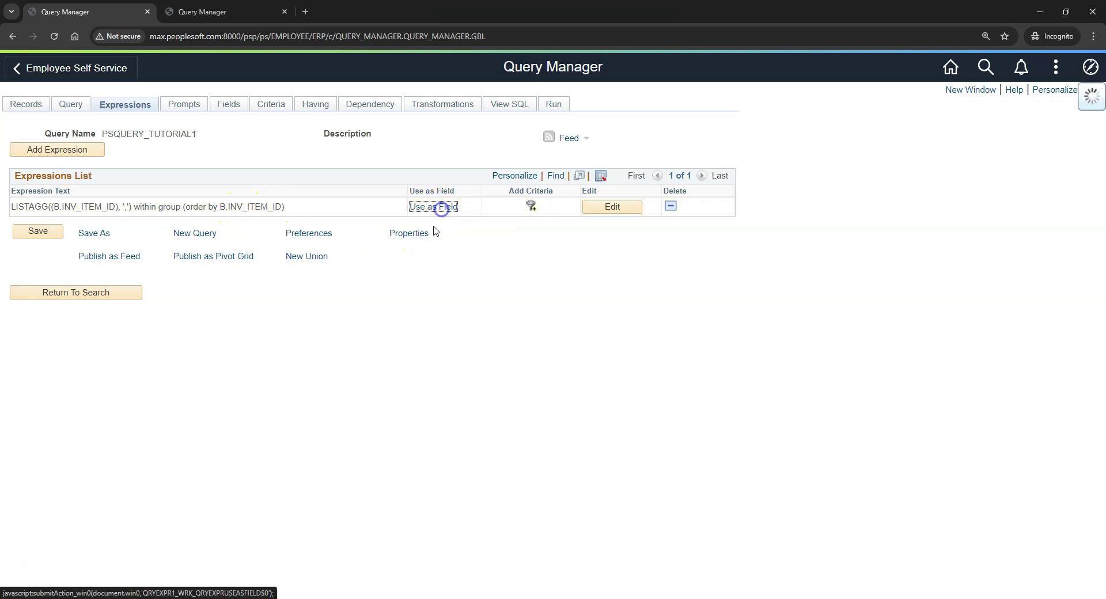
pyautogui.click(552, 106)
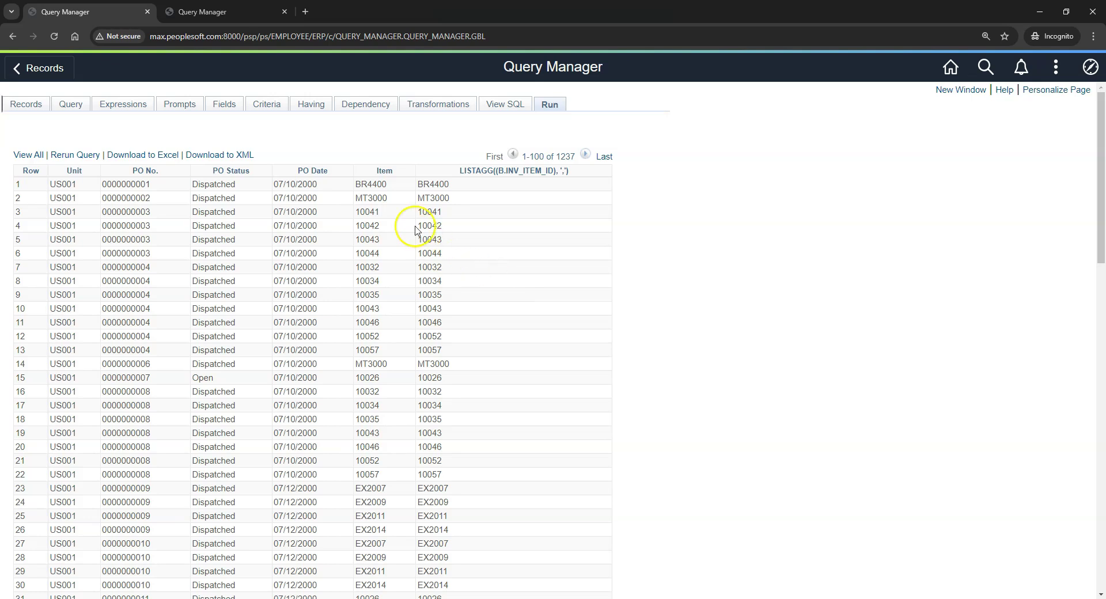
# Step: Examine the Item column values against the LISTAGG column to see how the item field affects the grouping of purchase order rows
pyautogui.doubleClick(385, 170)
pyautogui.click(379, 222)
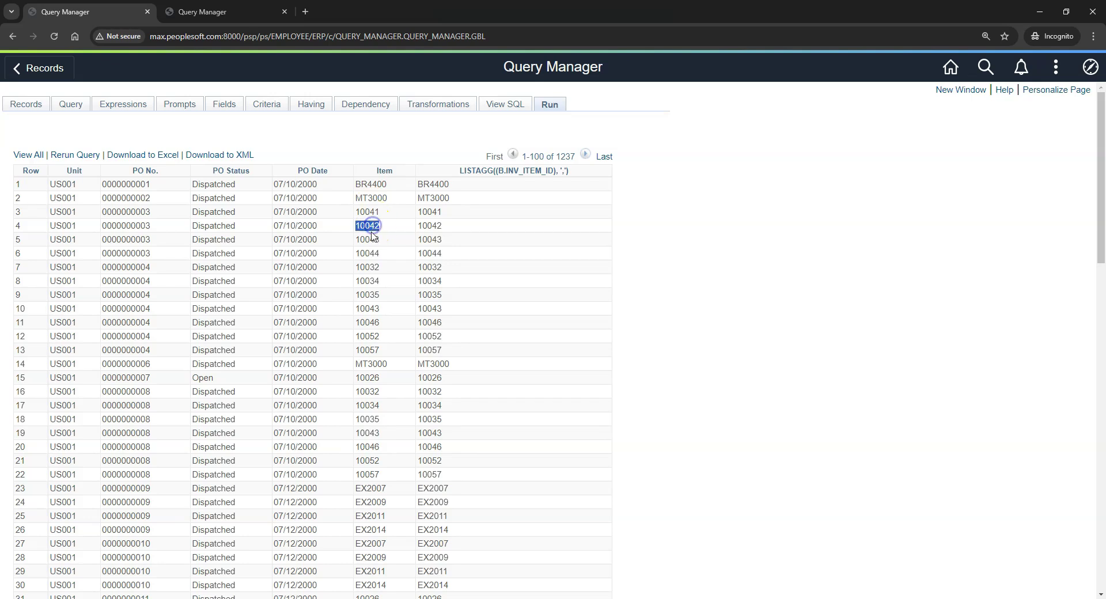
pyautogui.click(372, 240)
pyautogui.click(291, 131)
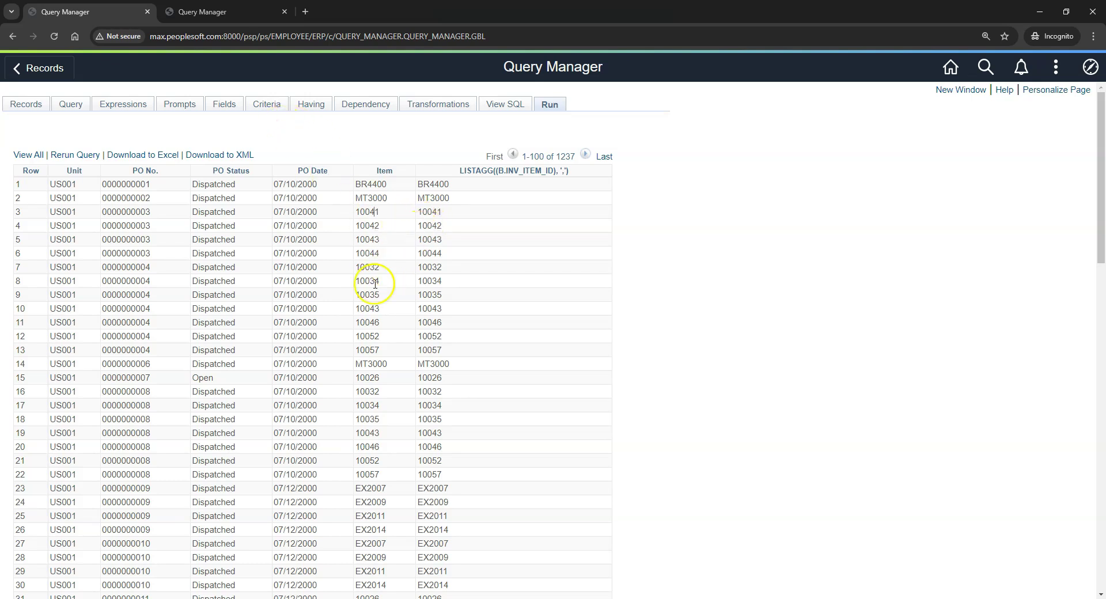
pyautogui.doubleClick(399, 171)
pyautogui.click(420, 225)
pyautogui.doubleClick(394, 172)
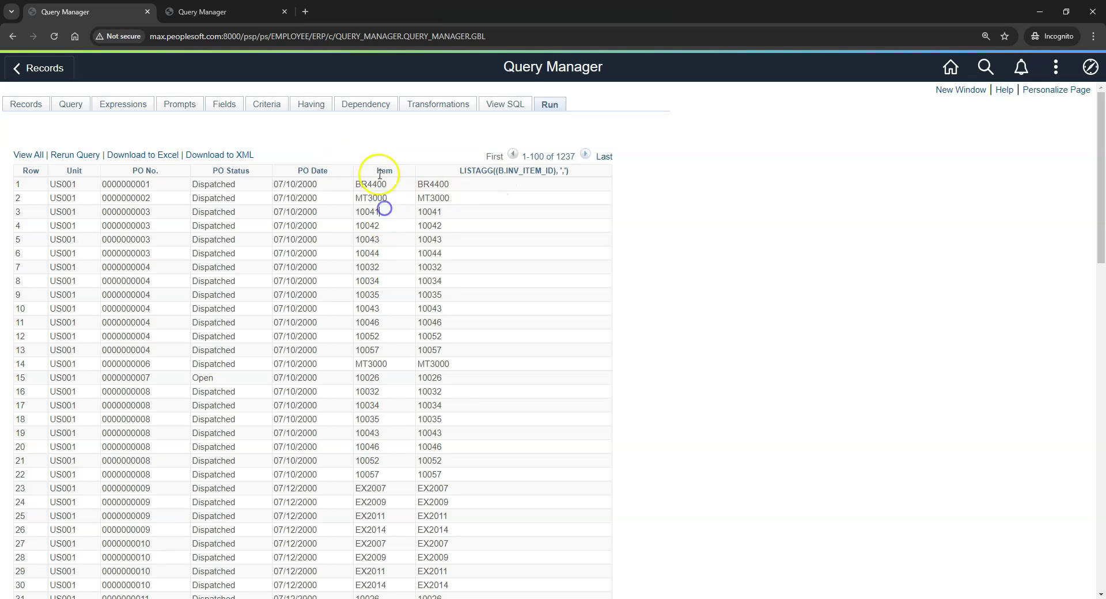
pyautogui.click(392, 171)
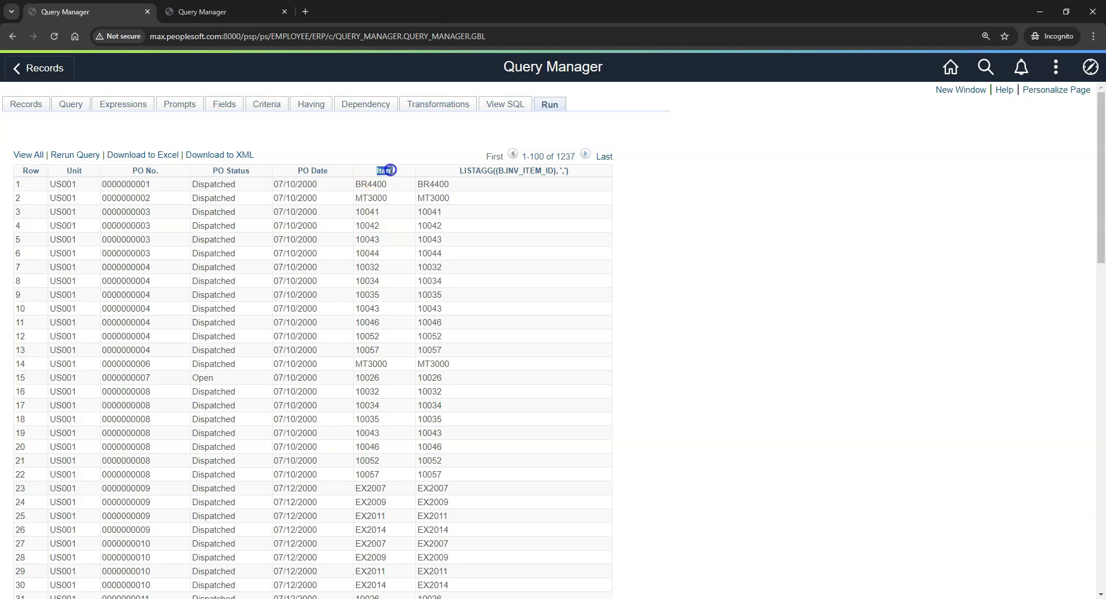
pyautogui.doubleClick(369, 225)
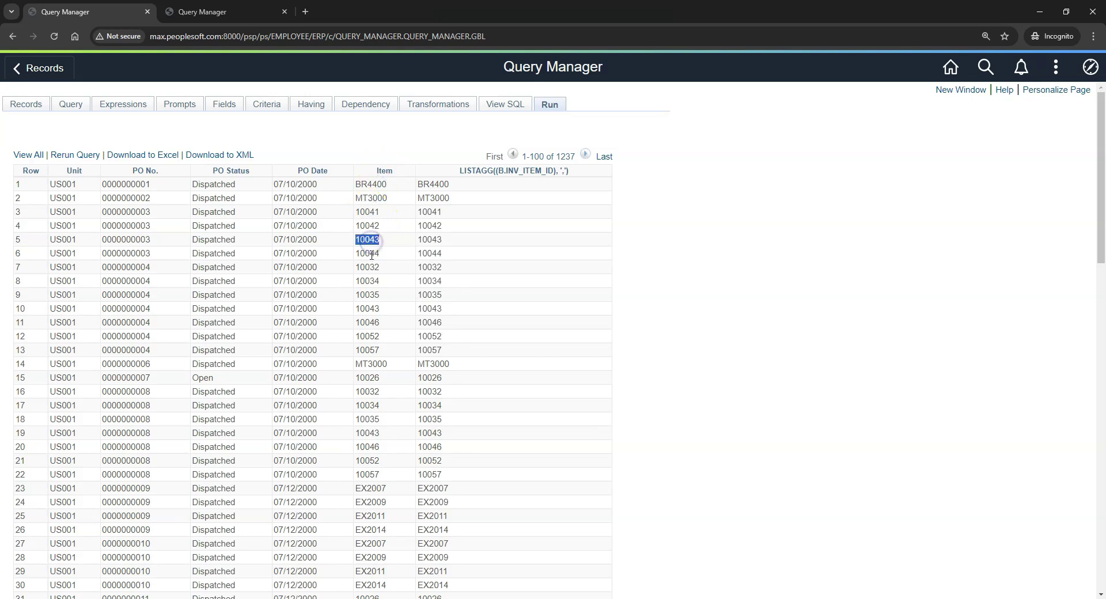
pyautogui.click(370, 253)
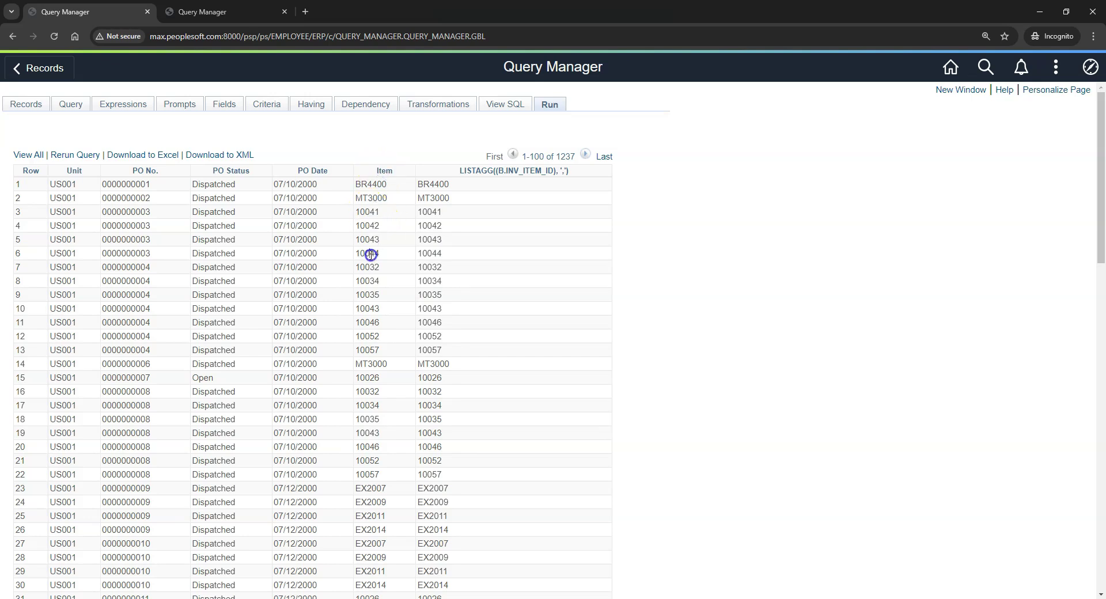
# Step: Remove the B.INV_ITEM_ID - Item ID field from PSQUERY_TUTORIAL1 and rerun the query to check the item list in row 15
pyautogui.click(224, 107)
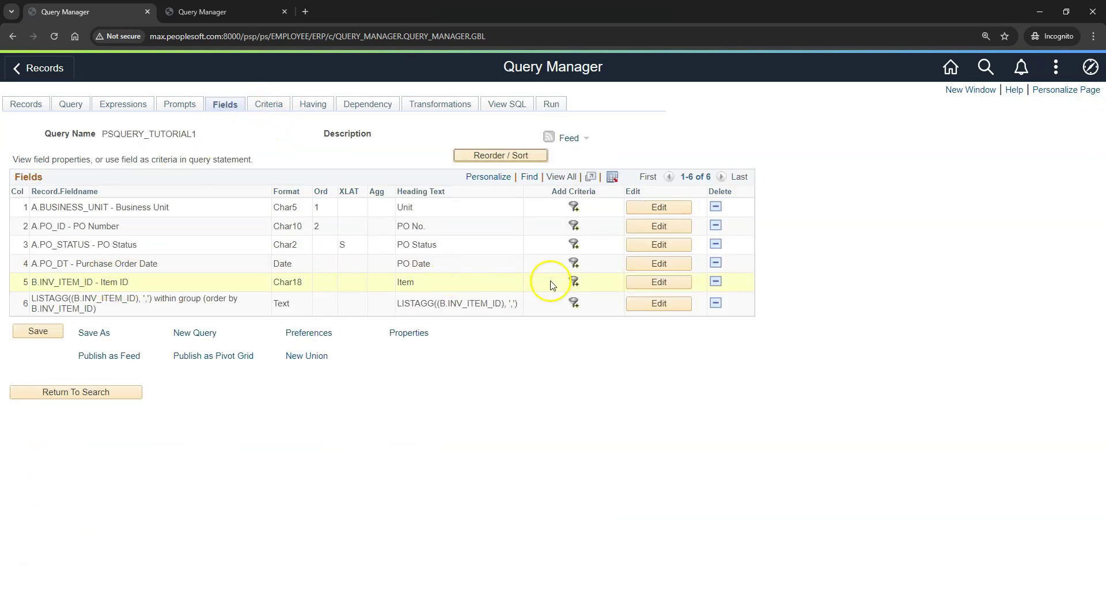
pyautogui.click(716, 281)
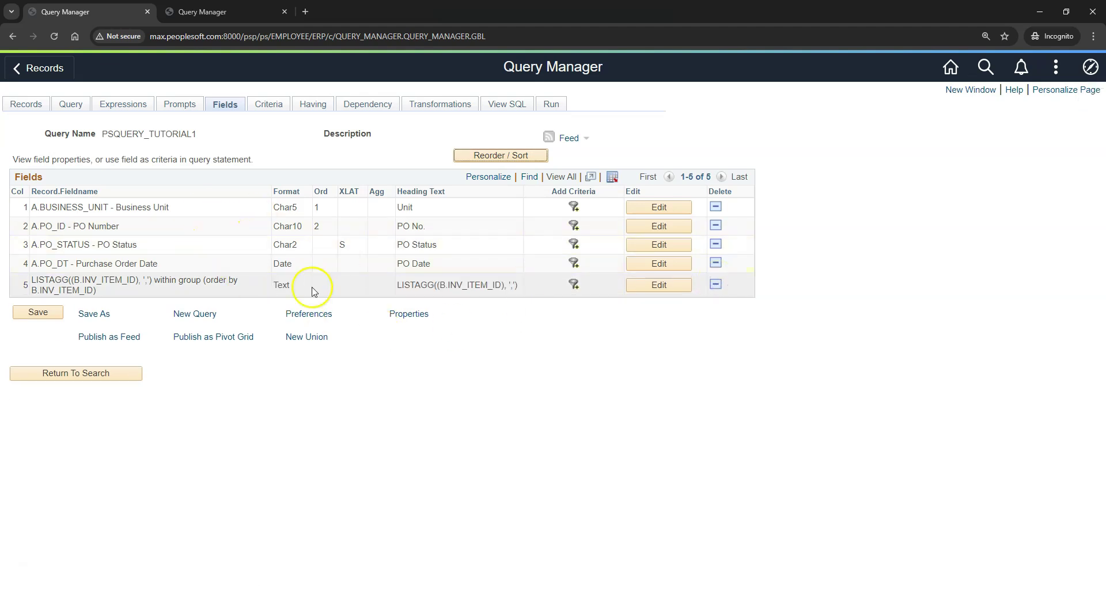
pyautogui.click(551, 104)
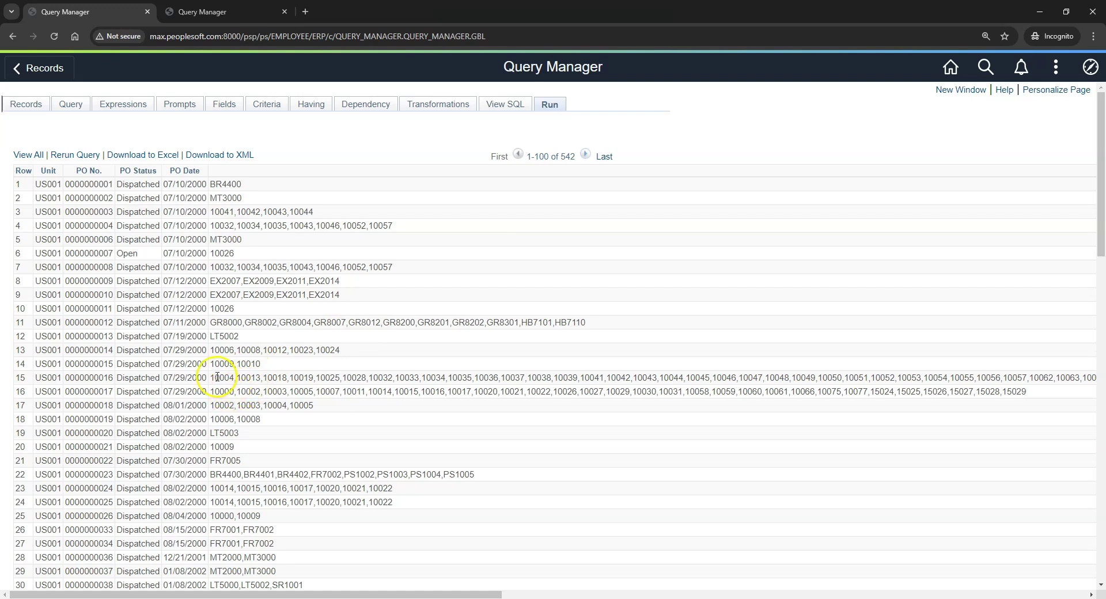
pyautogui.moveTo(214, 378); pyautogui.dragTo(313, 379)
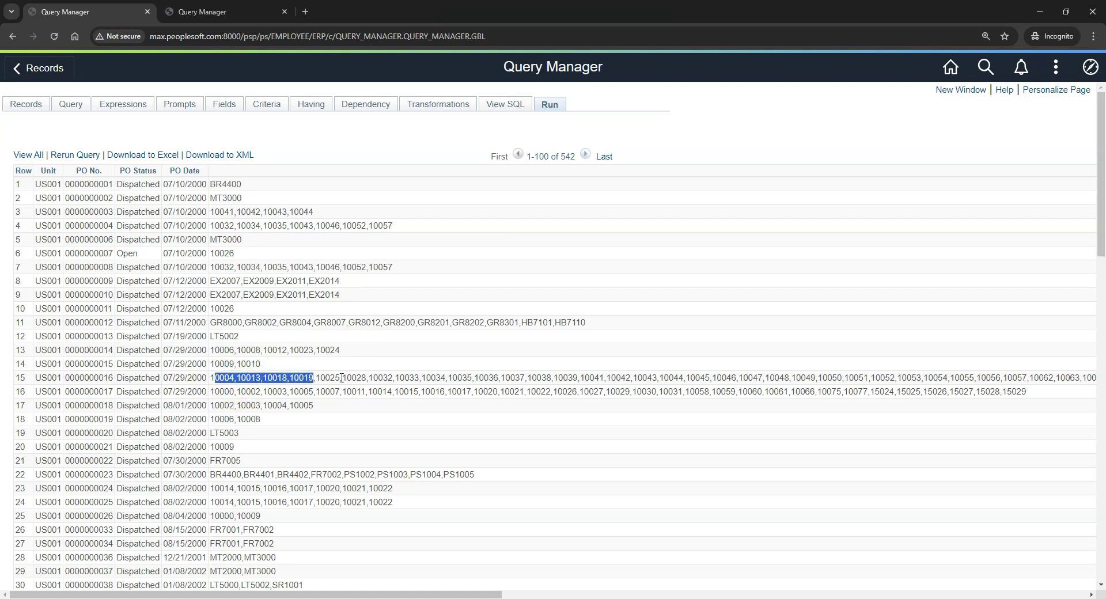
pyautogui.click(340, 378)
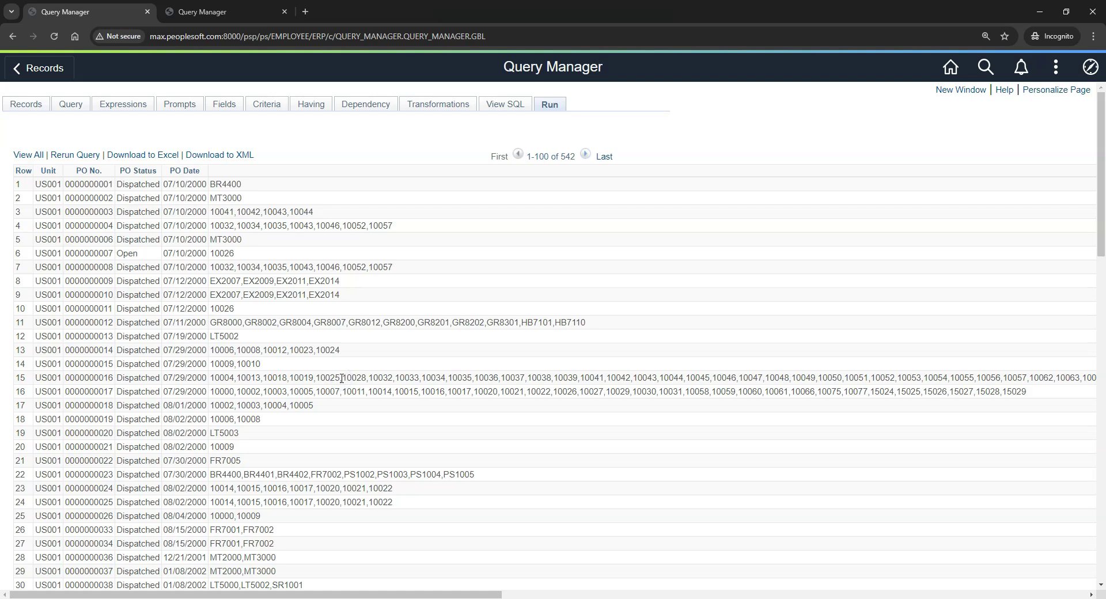